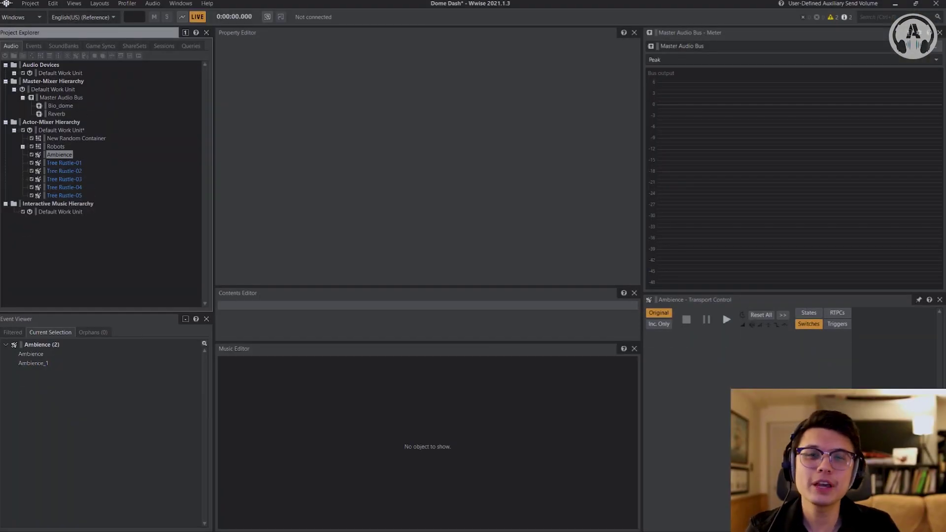
# Create a random container named Tree Rustle in the Actor-Mixer Hierarchy's Default Work Unit
pyautogui.click(64, 163)
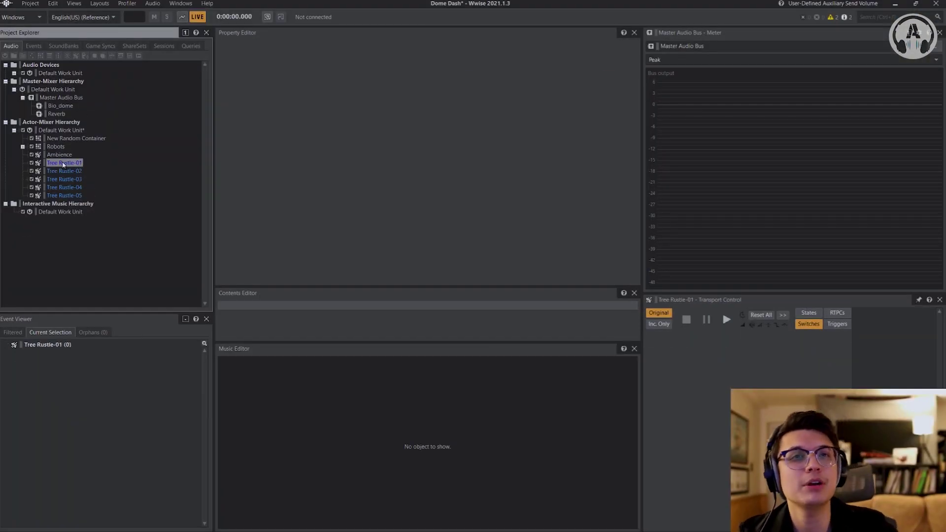
pyautogui.keyDown('shift'); pyautogui.click(72, 196); pyautogui.keyUp('shift')
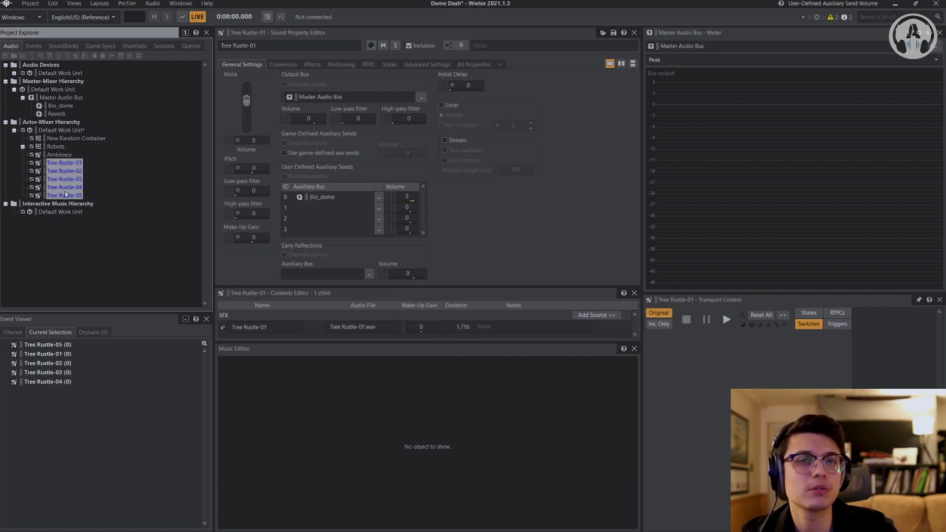
pyautogui.click(68, 132)
pyautogui.rightClick(68, 131)
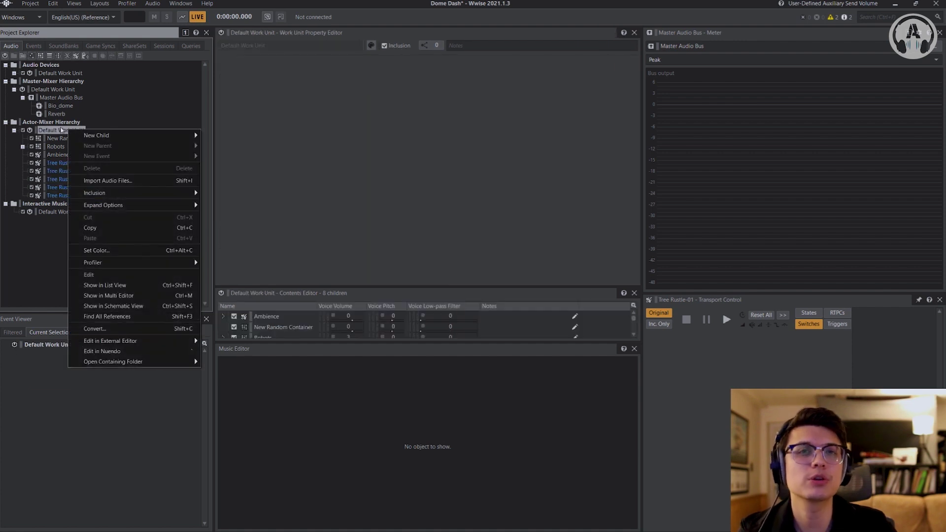
pyautogui.moveTo(101, 136)
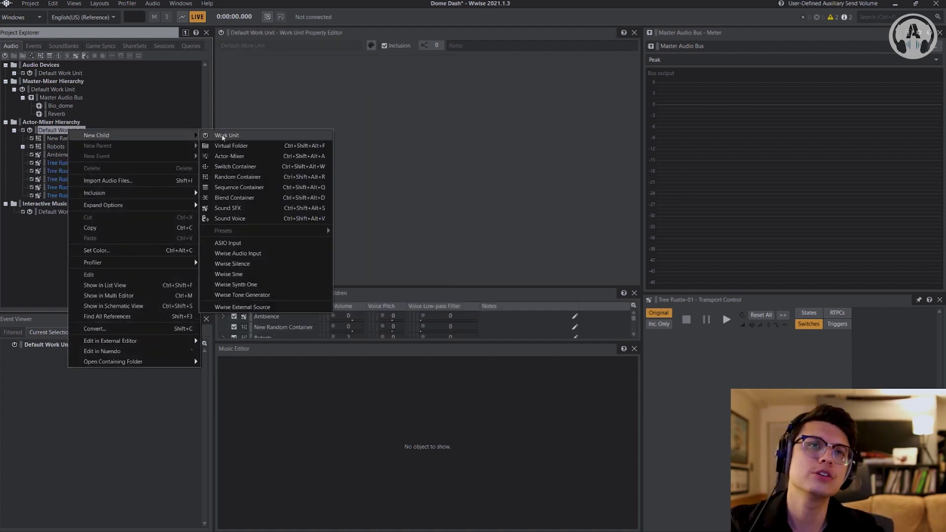
pyautogui.click(245, 177)
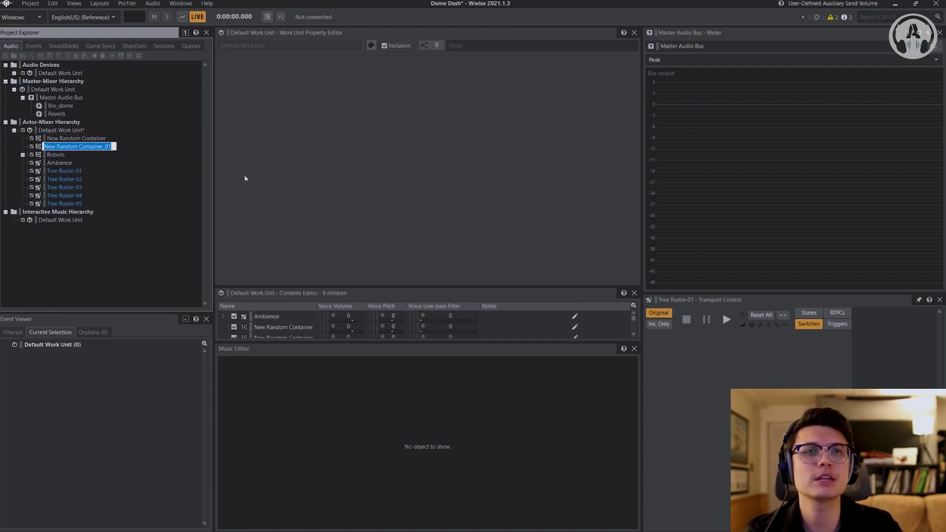
pyautogui.write('Tree Tr')
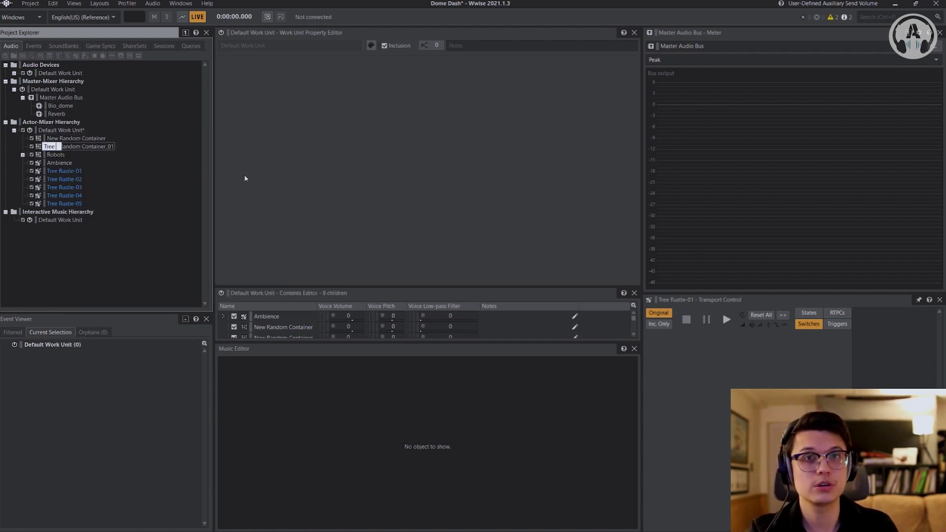
pyautogui.press('BackSpace')
pyautogui.press('BackSpace')
pyautogui.write('R')
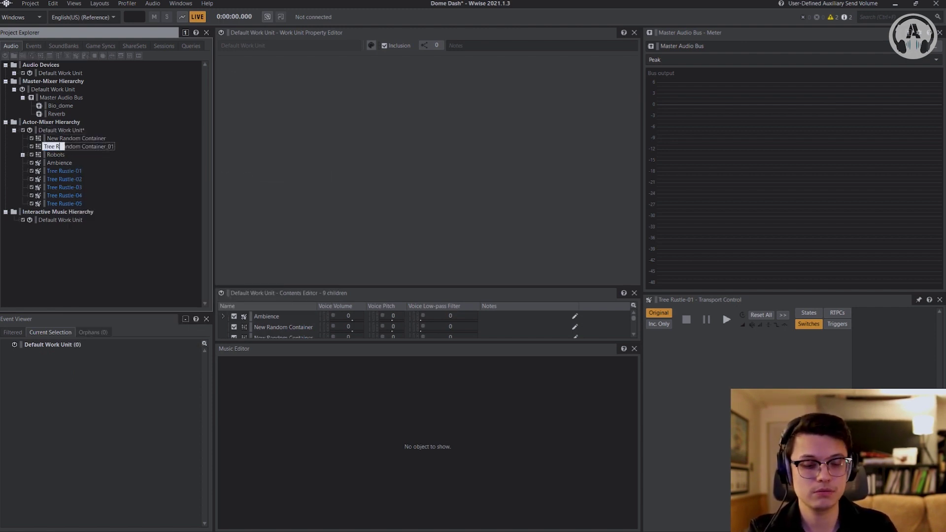
pyautogui.write('ustle')
# Move the sounds Tree Rustle-01 through Tree Rustle-05 into the Tree Rustle random container
pyautogui.click(64, 171)
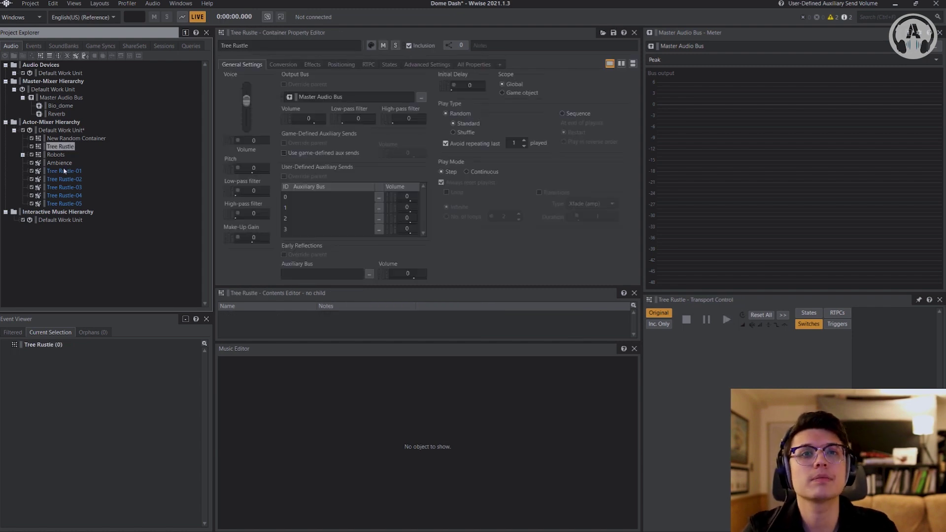
pyautogui.keyDown('shift'); pyautogui.click(64, 204); pyautogui.keyUp('shift')
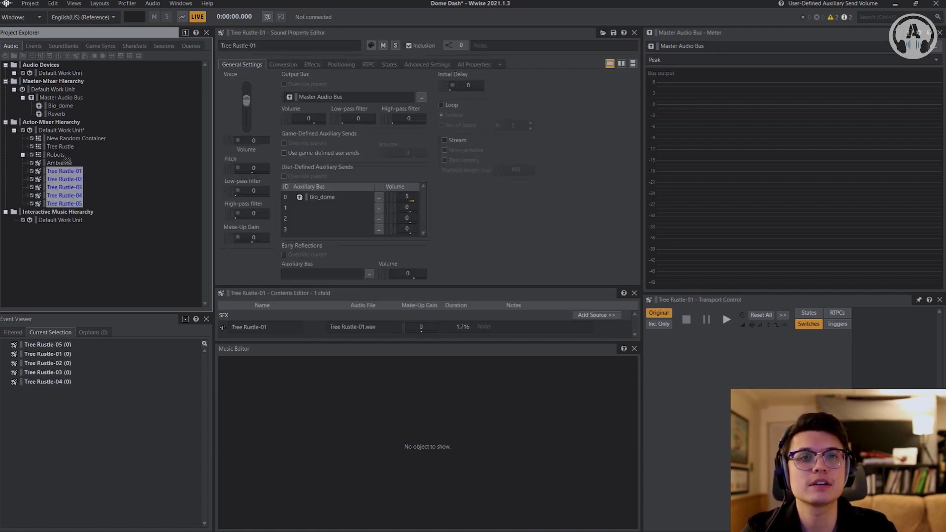
pyautogui.moveTo(67, 149); pyautogui.dragTo(68, 149)
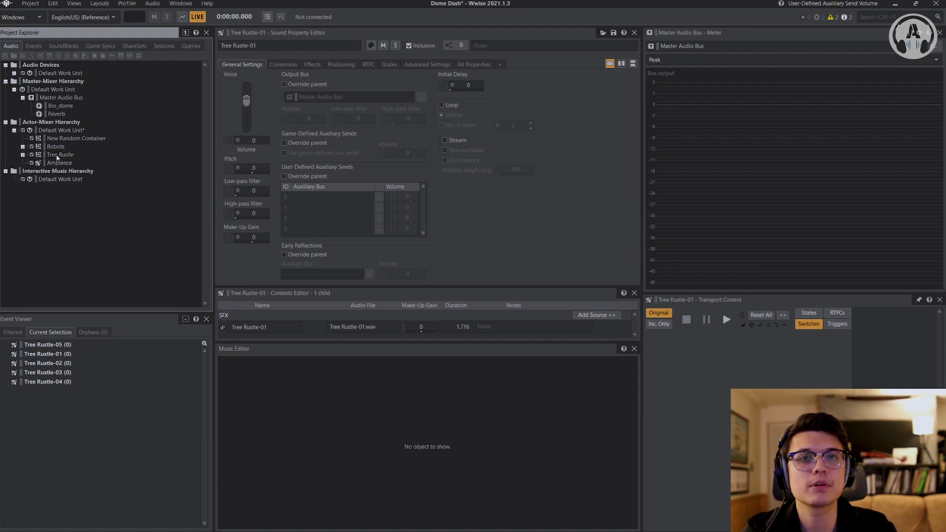
# Audition the Tree Rustle container and set its Make-Up Gain to 7
pyautogui.click(62, 155)
pyautogui.press('space')
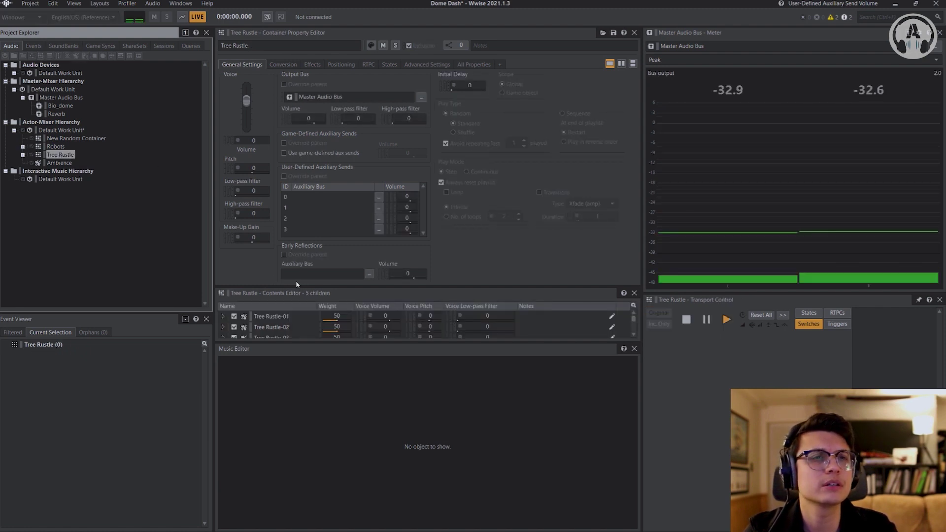
pyautogui.moveTo(251, 245); pyautogui.dragTo(255, 251)
pyautogui.press('space')
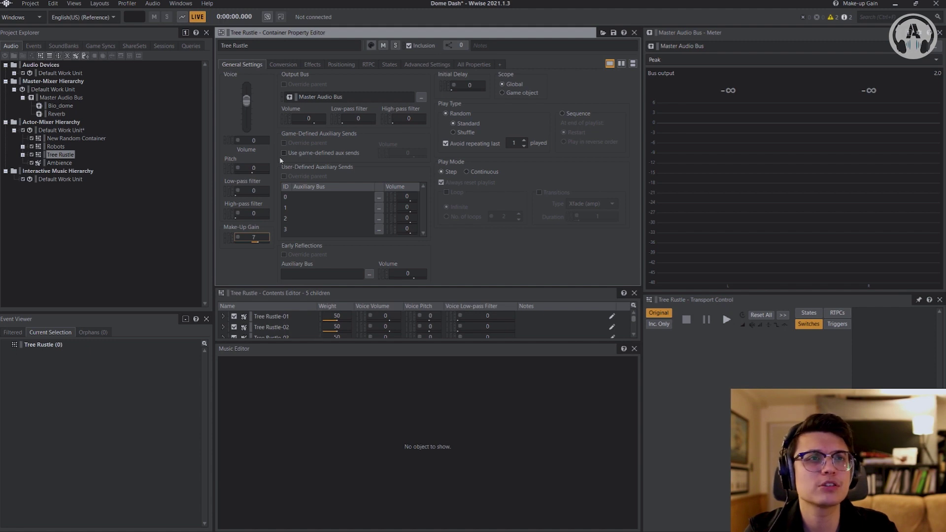
# Assign Bio_dome as the Tree Rustle container's first user-defined auxiliary send at volume 5 and audition it
pyautogui.click(379, 197)
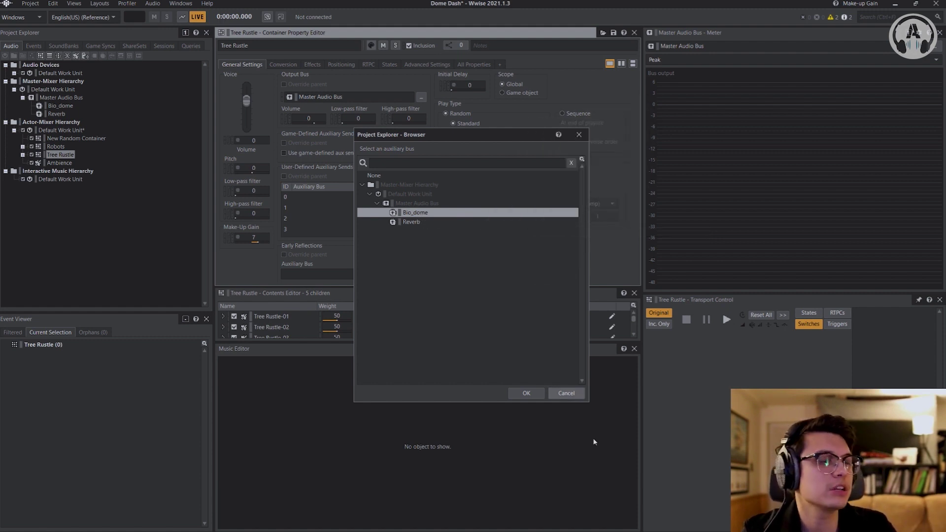
pyautogui.click(526, 393)
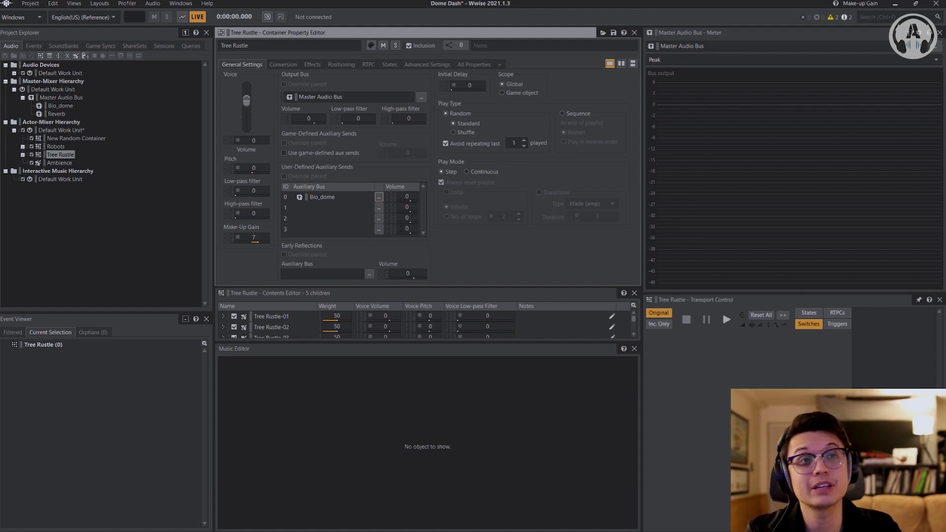
pyautogui.moveTo(409, 203)
pyautogui.mouseDown()
pyautogui.moveTo(428, 204)
pyautogui.moveTo(410, 204)
pyautogui.mouseUp()
pyautogui.press('space')
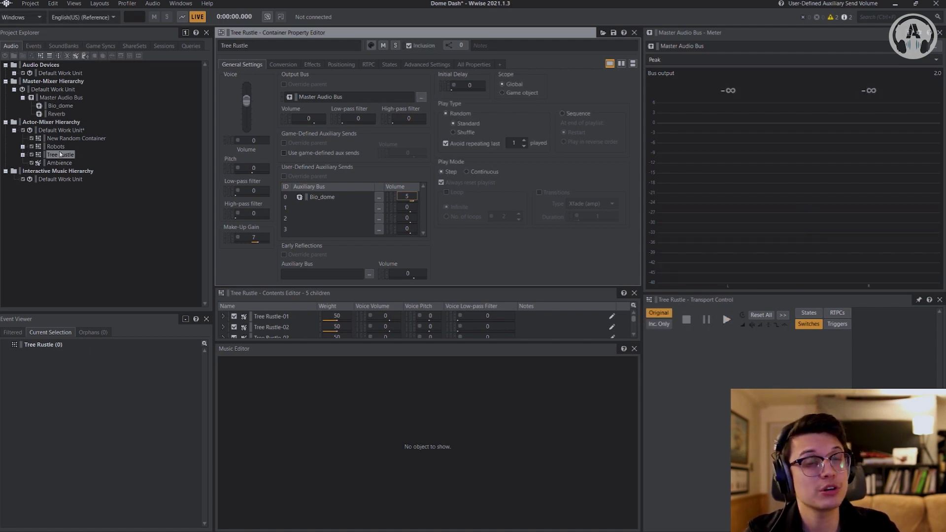
# Import Hazard drop off.wav from the Desktop as a Sound SFX into the Actor-Mixer Hierarchy's Default Work Unit
pyautogui.click(69, 131)
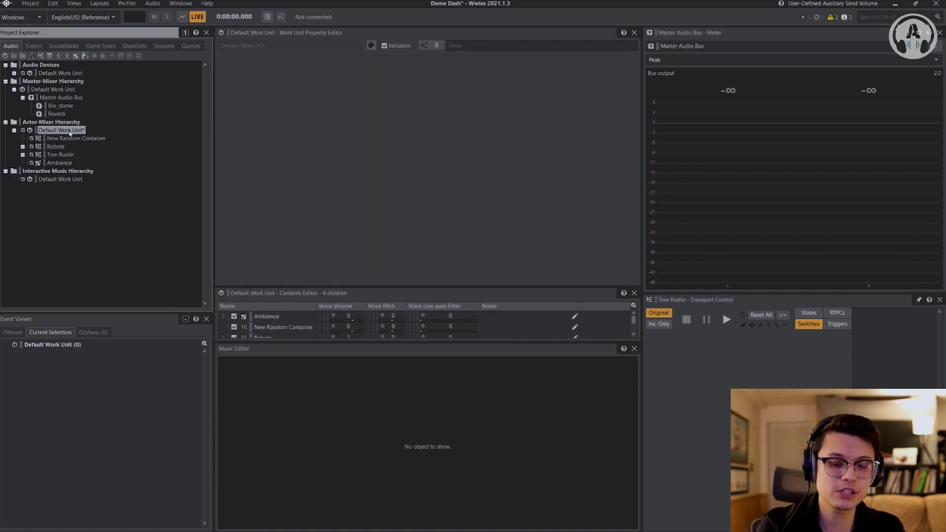
pyautogui.hotkey('shift', 'i')
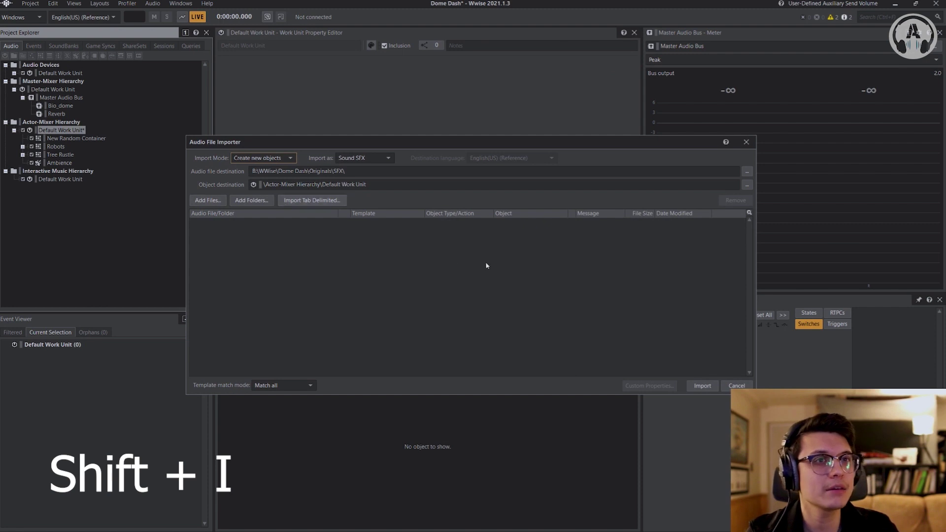
pyautogui.click(209, 201)
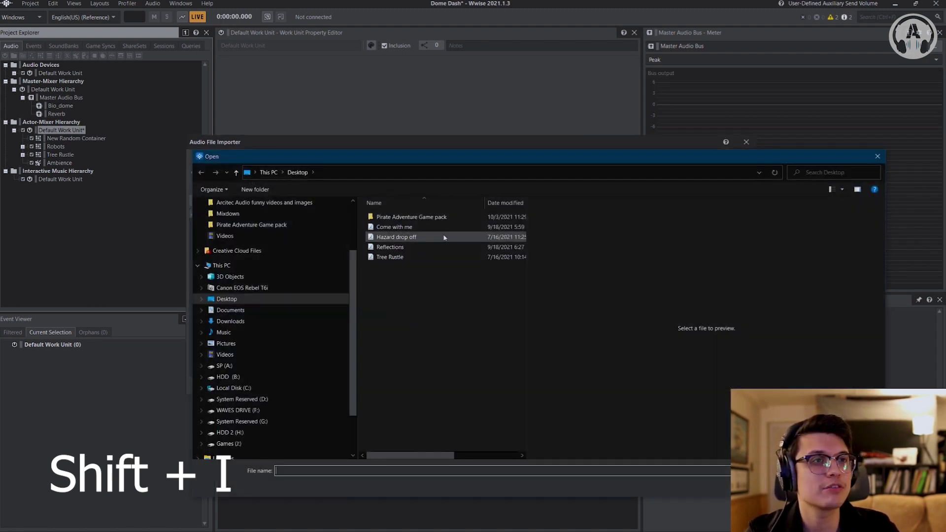
pyautogui.click(403, 238)
pyautogui.press('Return')
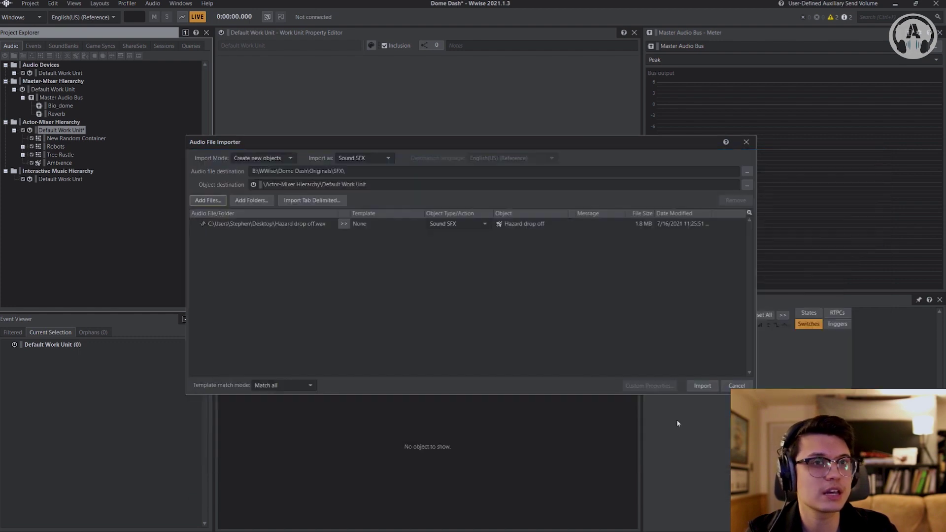
pyautogui.click(702, 386)
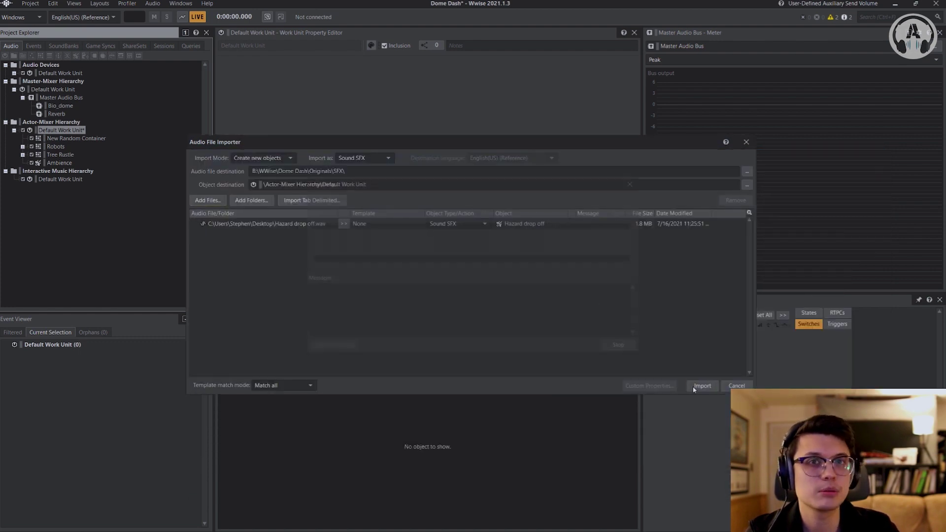
pyautogui.click(610, 366)
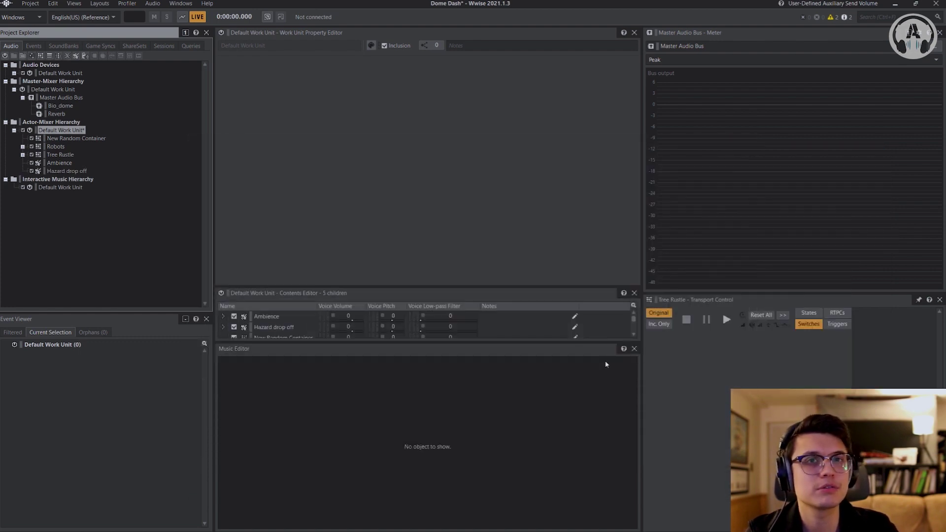
# Audition the imported Hazard drop off sound
pyautogui.click(66, 171)
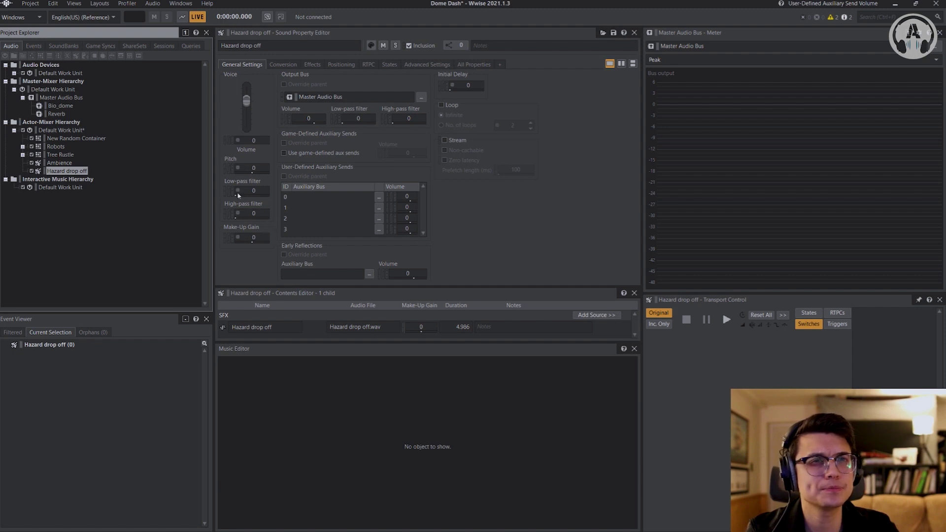
pyautogui.press('space')
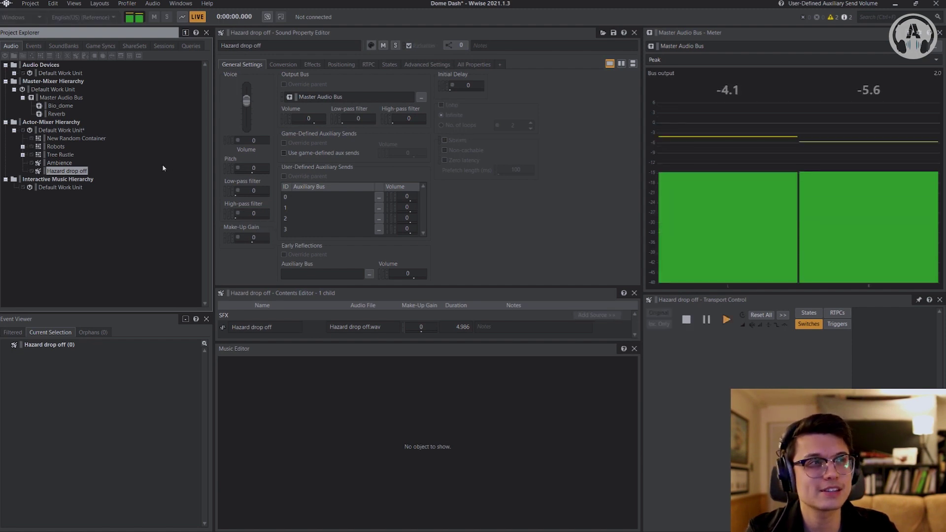
pyautogui.press('space')
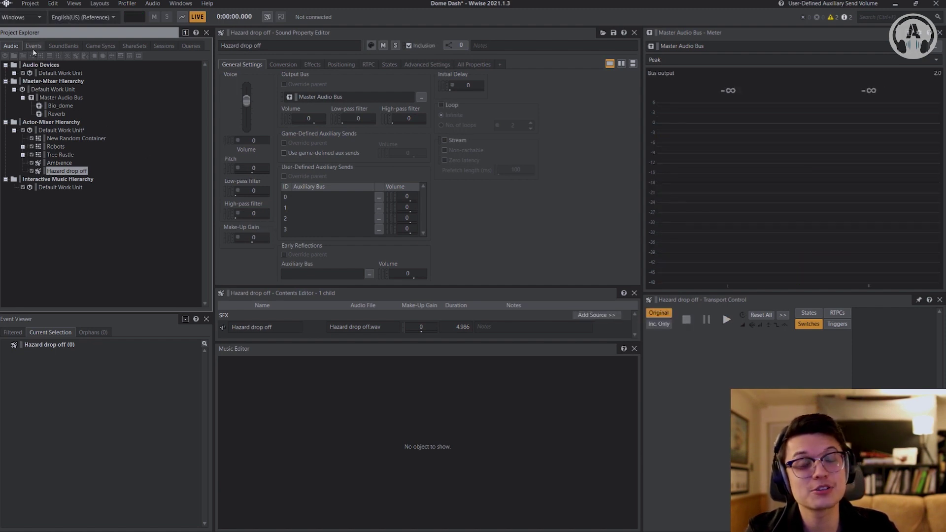
# Create an event named Tree_Rustle in the Events Default Work Unit, correcting the spelling of its name
pyautogui.click(35, 49)
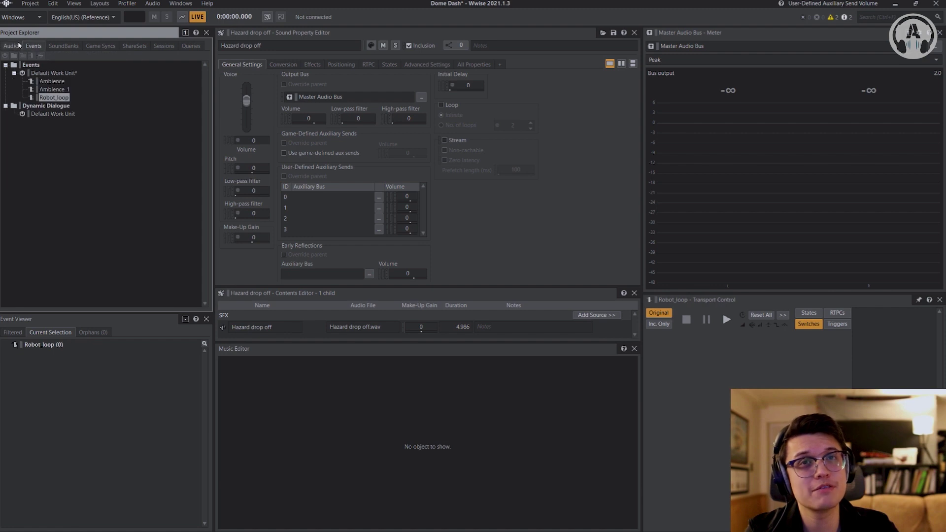
pyautogui.rightClick(53, 74)
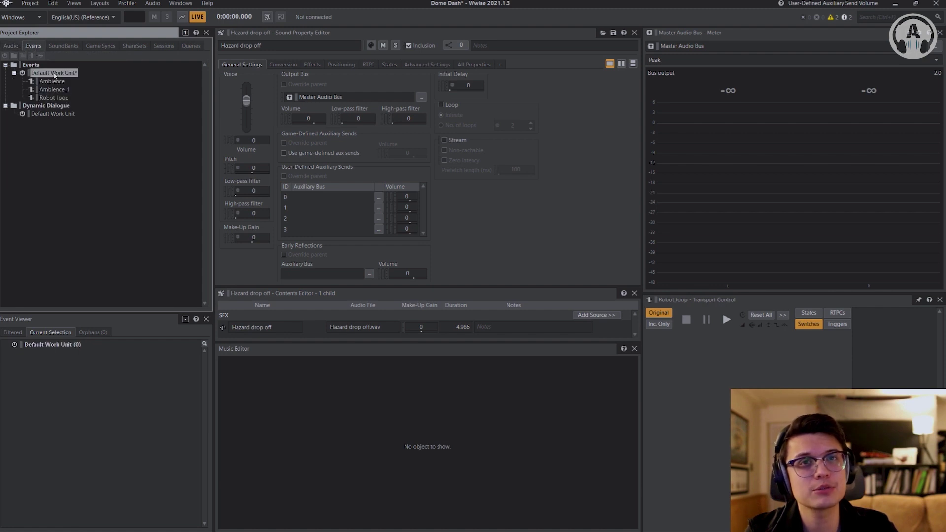
pyautogui.moveTo(93, 80)
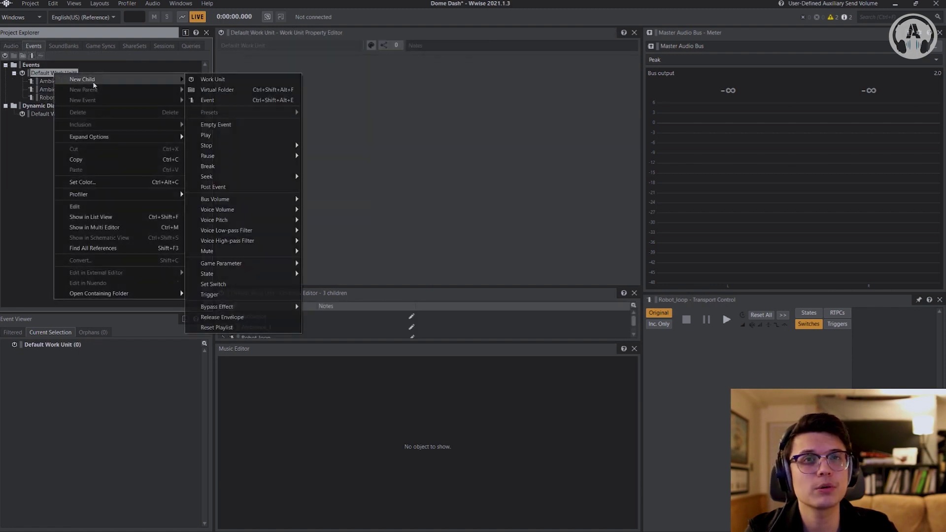
pyautogui.click(257, 100)
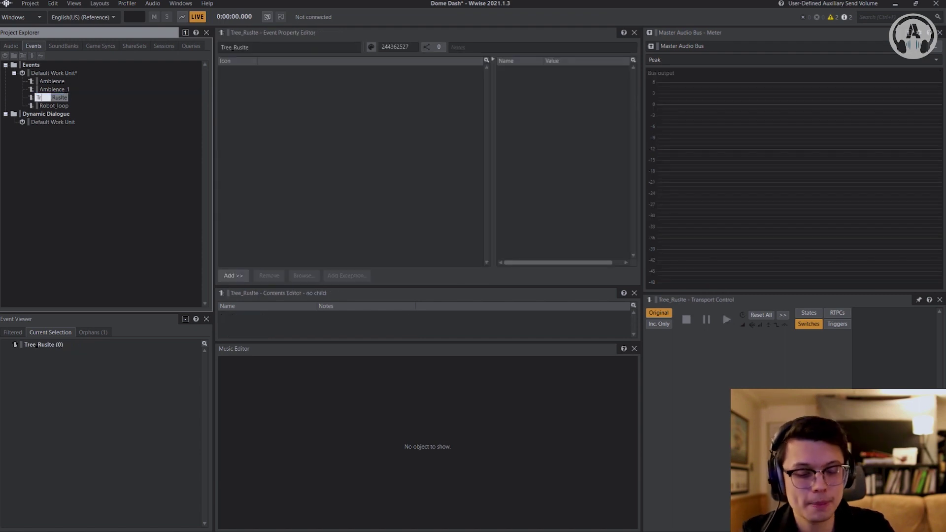
pyautogui.press('Left')
pyautogui.press('Left')
pyautogui.press('Left')
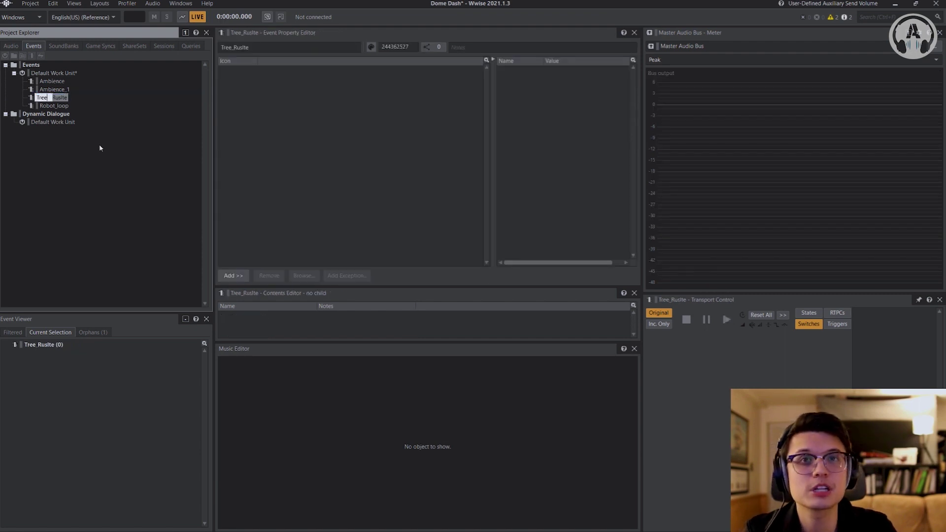
pyautogui.press('Delete')
pyautogui.press('Right')
pyautogui.write('l')
pyautogui.press('Return')
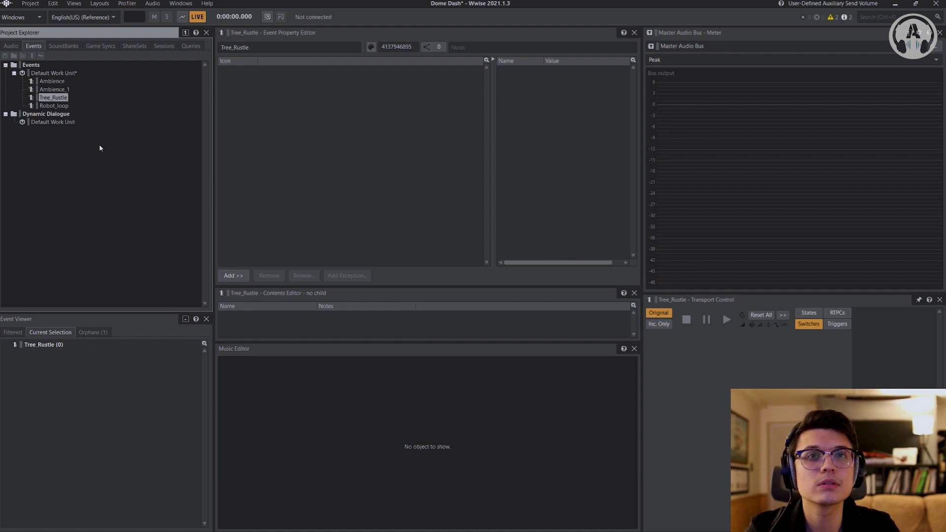
# Create a second event named Hazard in the Events Default Work Unit
pyautogui.click(52, 74)
pyautogui.rightClick(52, 75)
pyautogui.moveTo(74, 79)
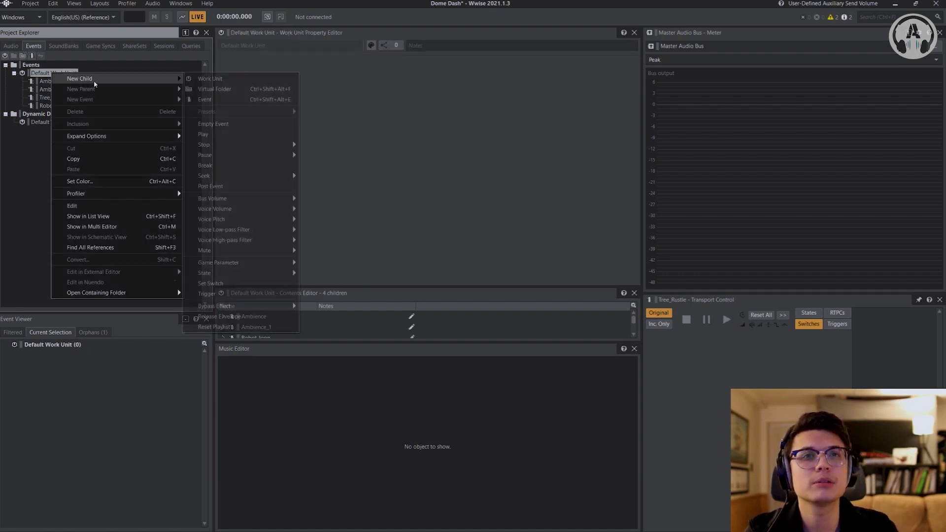
pyautogui.click(206, 99)
pyautogui.write('Harza')
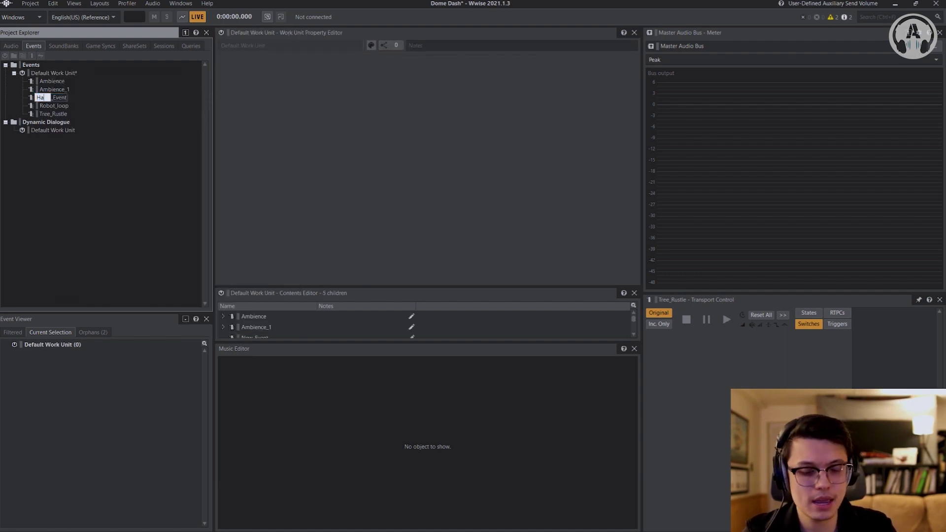
pyautogui.press('BackSpace')
pyautogui.press('BackSpace')
pyautogui.press('BackSpace')
pyautogui.write('zard')
pyautogui.press('Return')
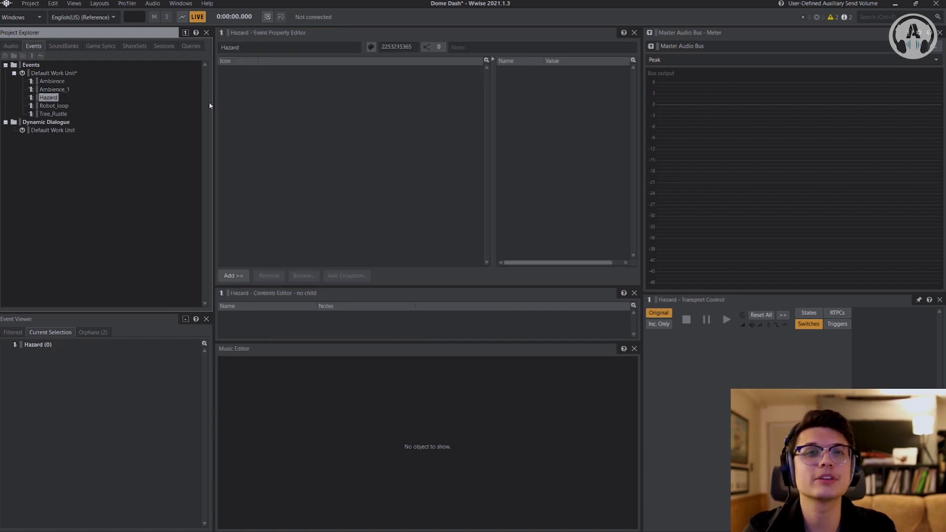
# Assign the Hazard drop off sound to the Hazard event as a Play action
pyautogui.click(54, 114)
pyautogui.click(47, 98)
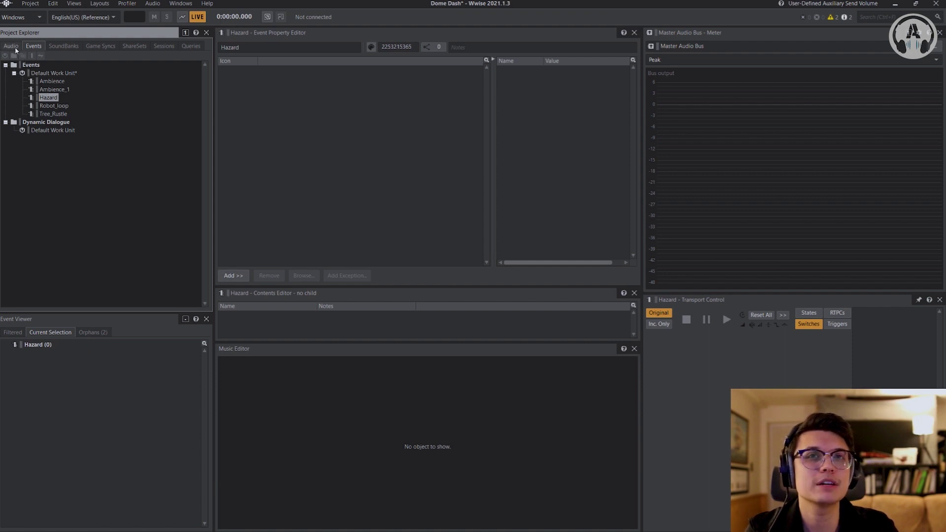
pyautogui.click(10, 46)
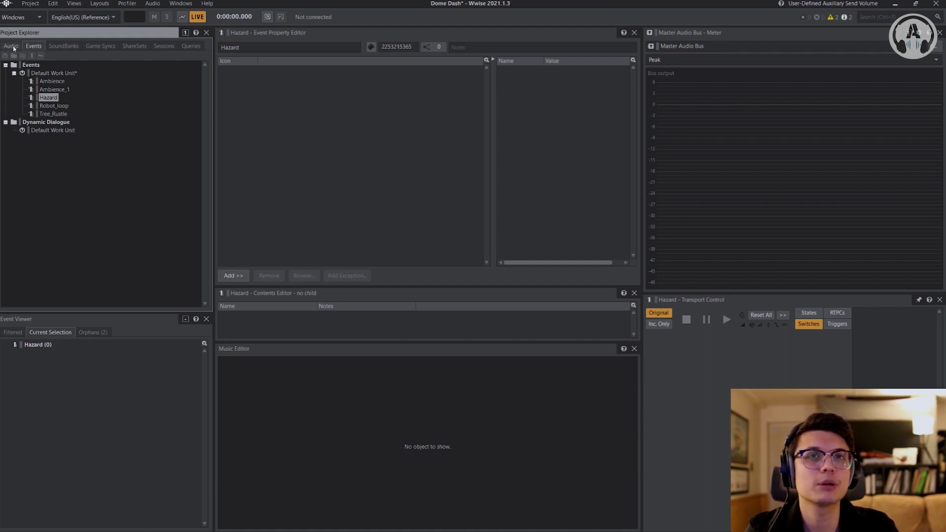
pyautogui.moveTo(59, 175); pyautogui.dragTo(265, 122)
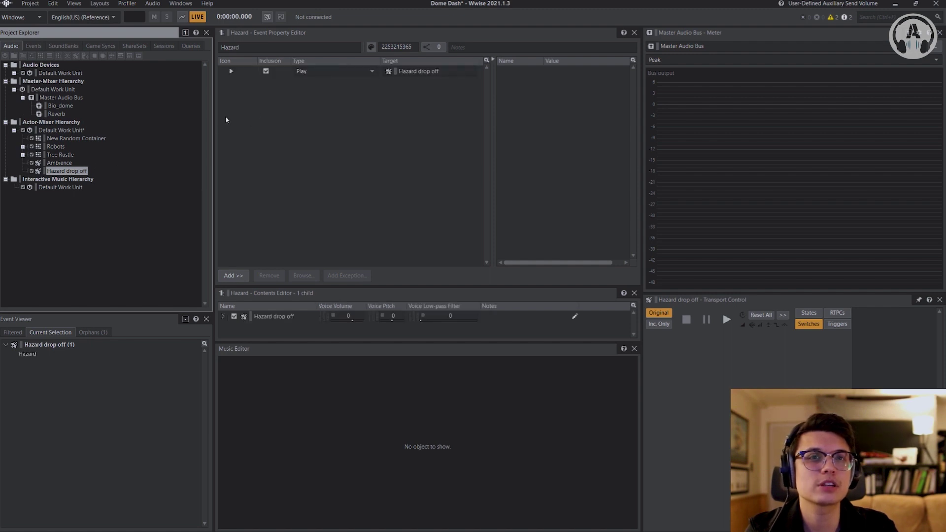
# Assign the Tree Rustle container to the Tree_Rustle event as a Play action
pyautogui.click(34, 46)
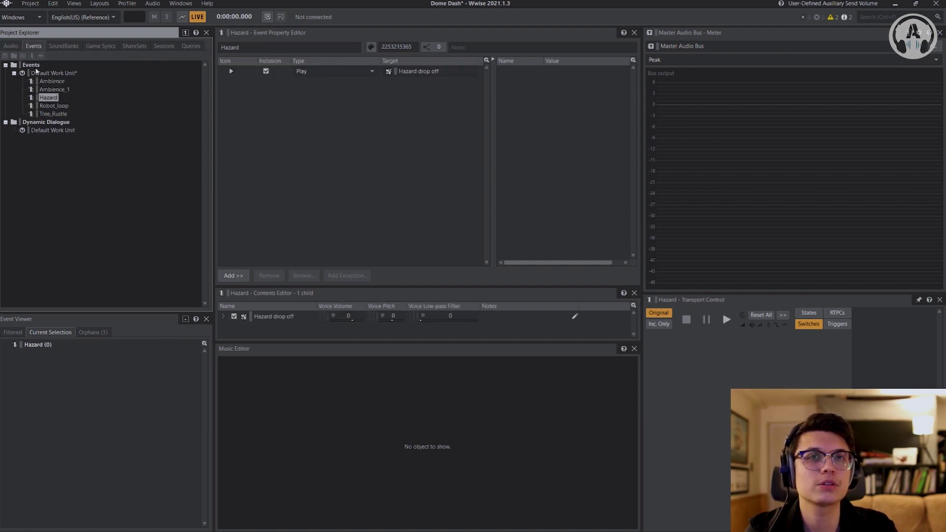
pyautogui.click(53, 115)
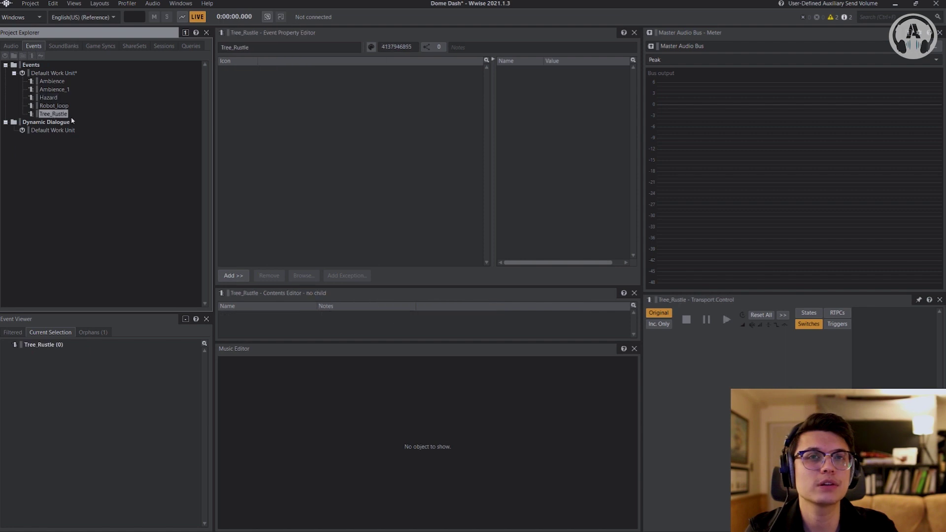
pyautogui.click(11, 46)
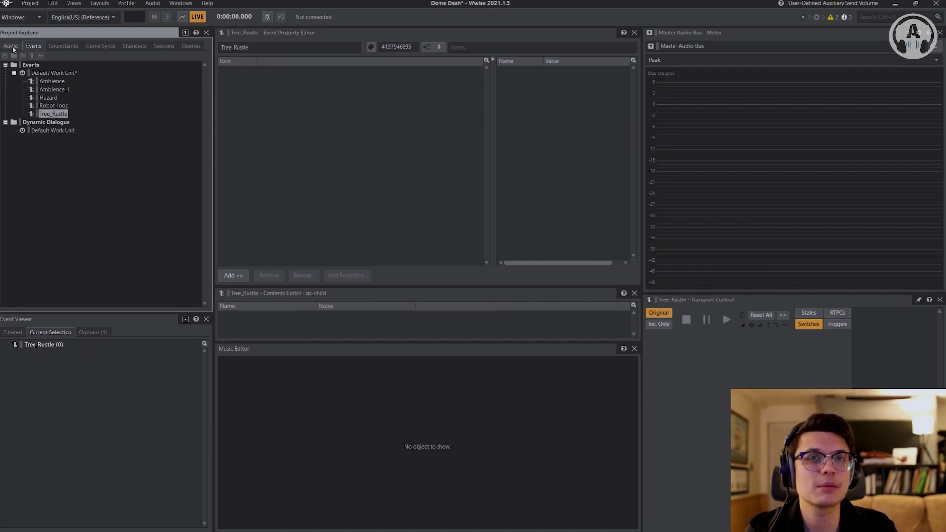
pyautogui.moveTo(60, 154); pyautogui.dragTo(352, 131)
# Audition the Tree_Rustle event
pyautogui.click(33, 46)
pyautogui.click(54, 114)
pyautogui.press('space')
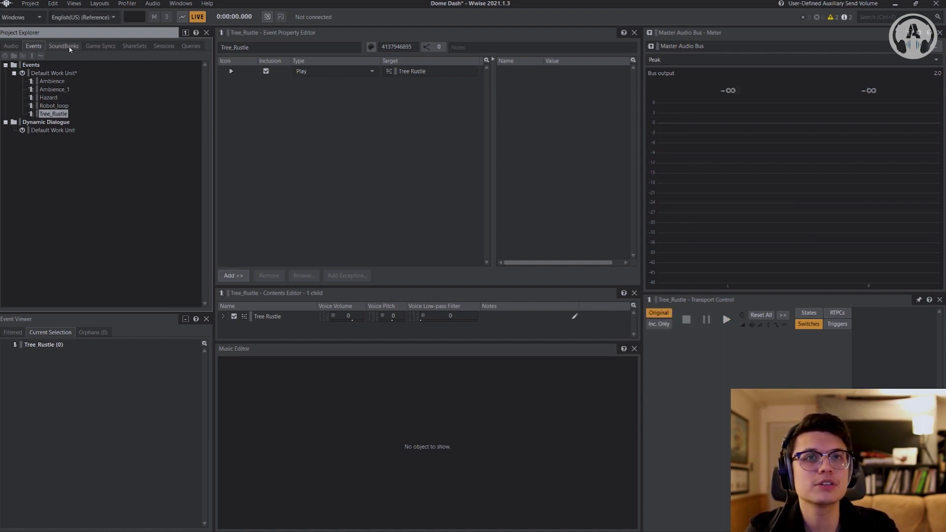
# Switch the workspace to the SoundBank layout
pyautogui.click(99, 4)
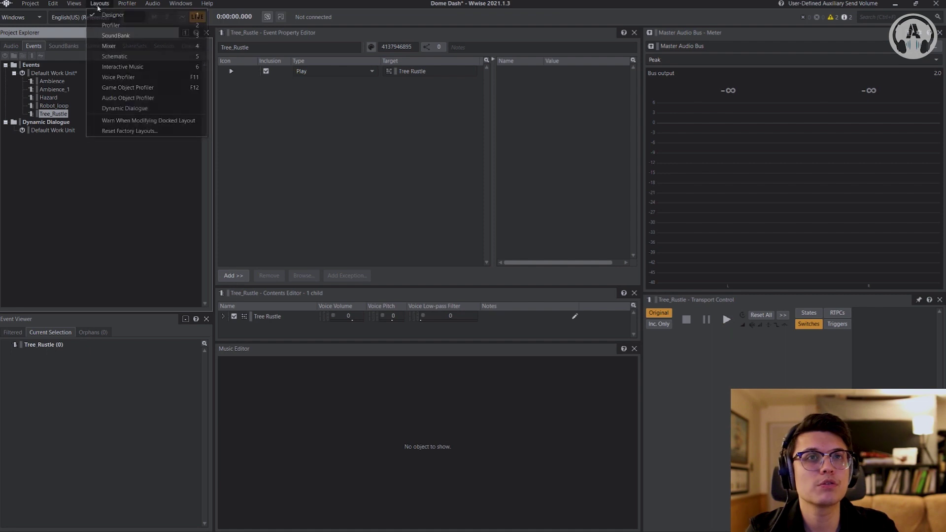
pyautogui.click(114, 36)
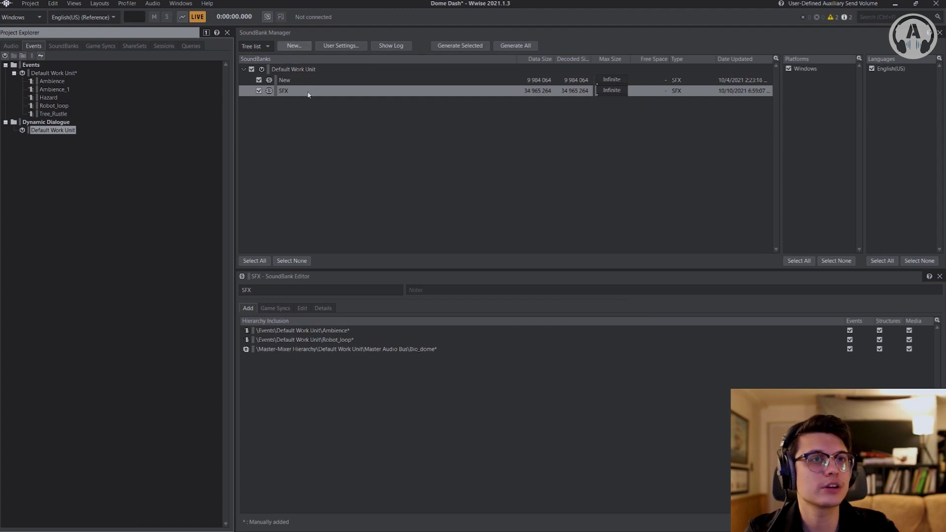
# Create a trial SoundBank with the default name in the Default Work Unit and delete it again
pyautogui.click(305, 47)
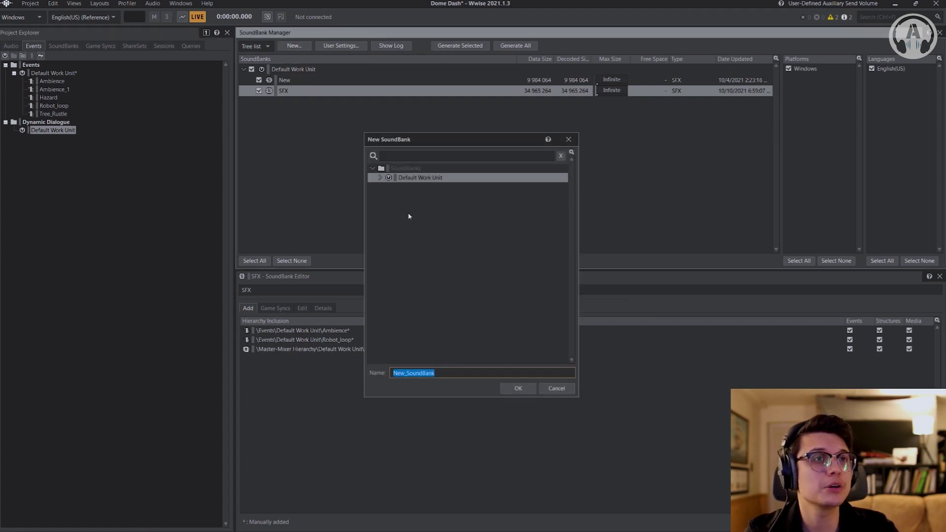
pyautogui.click(517, 389)
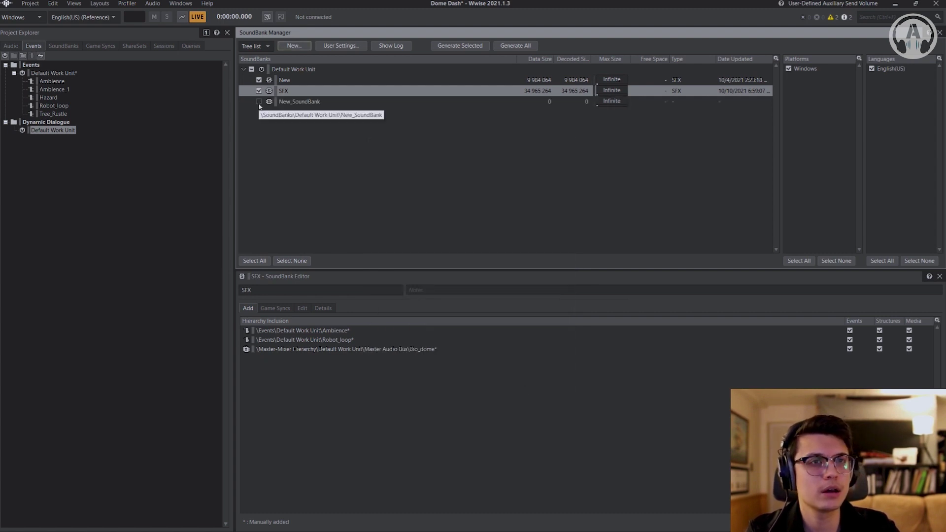
pyautogui.click(302, 105)
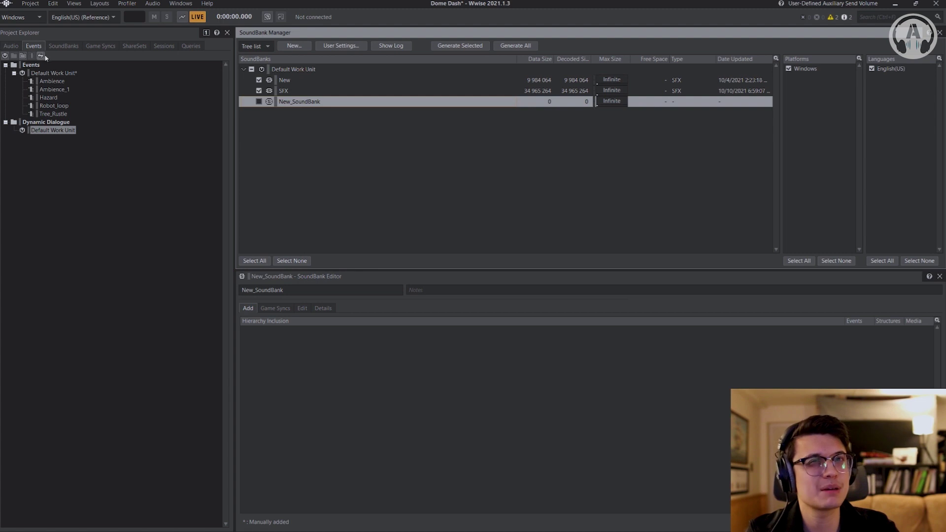
pyautogui.click(64, 46)
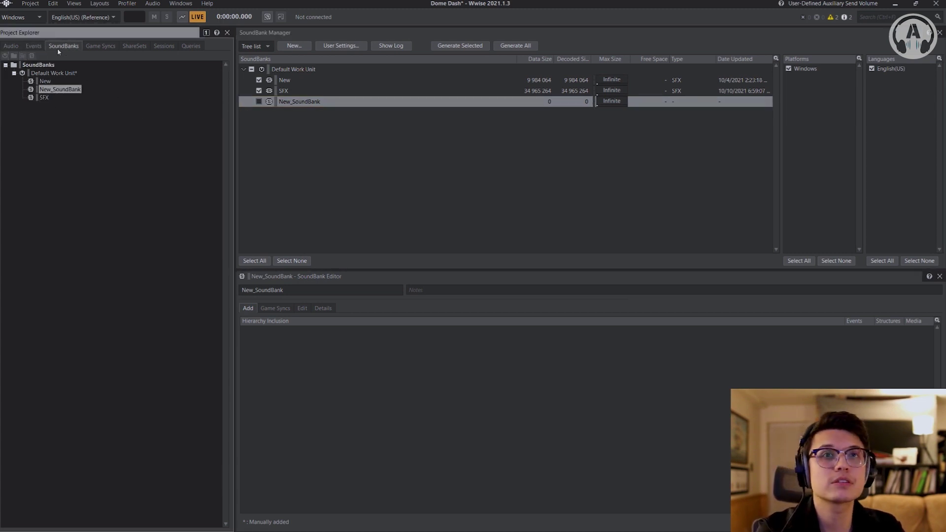
pyautogui.press('Delete')
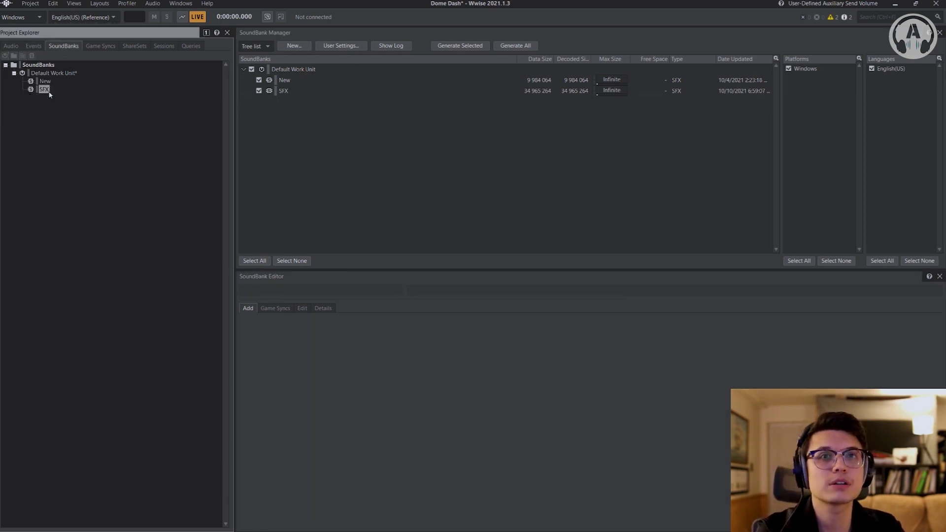
# Add the Hazard and Tree_Rustle events to the SFX SoundBank
pyautogui.click(288, 90)
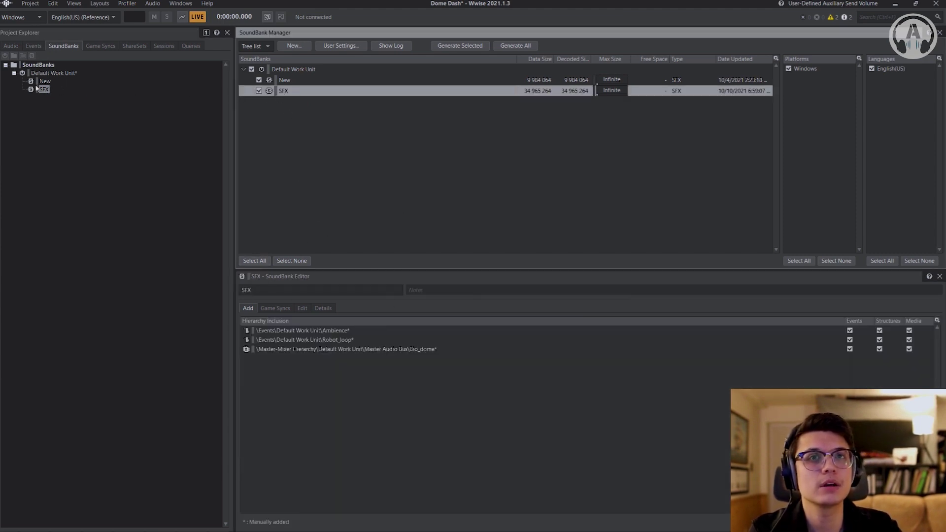
pyautogui.click(34, 46)
pyautogui.click(54, 113)
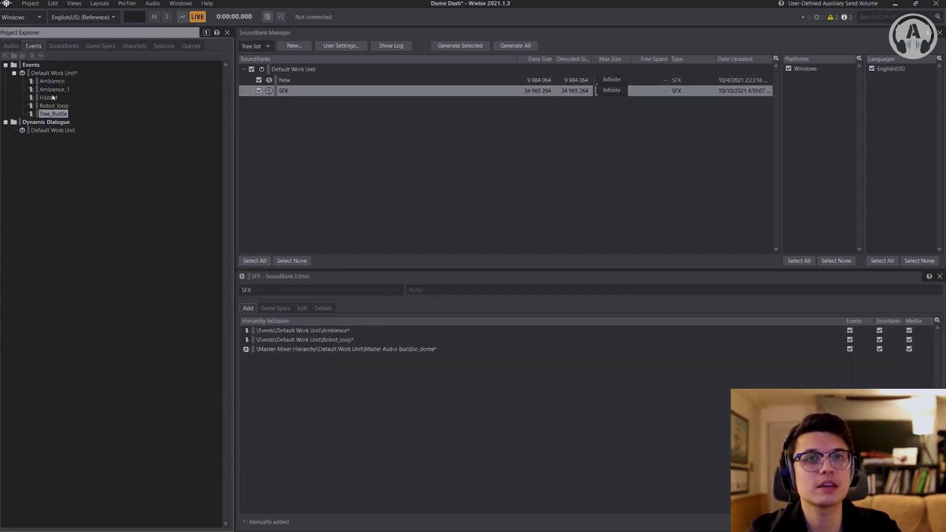
pyautogui.keyDown('ctrl'); pyautogui.click(49, 98); pyautogui.keyUp('ctrl')
pyautogui.moveTo(50, 100); pyautogui.dragTo(331, 370)
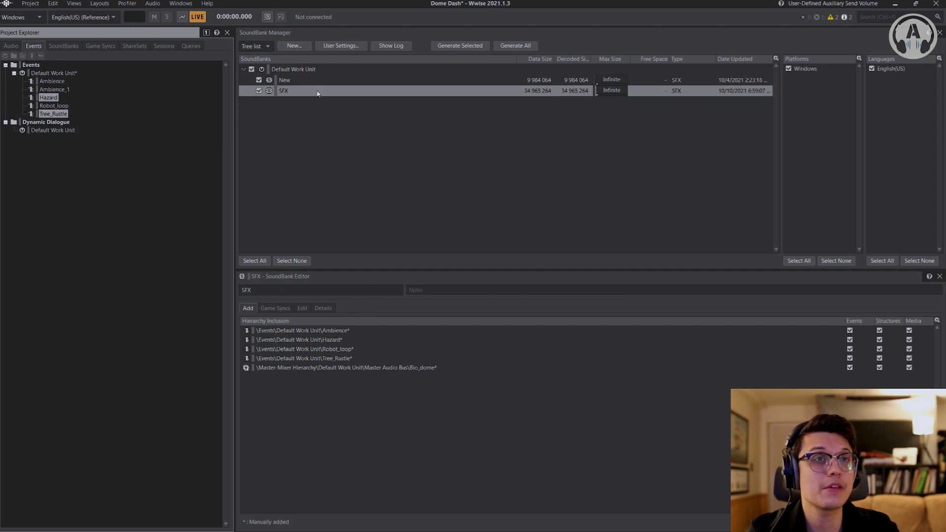
# Generate all SoundBanks, dismiss the generation report and save the project
pyautogui.click(514, 46)
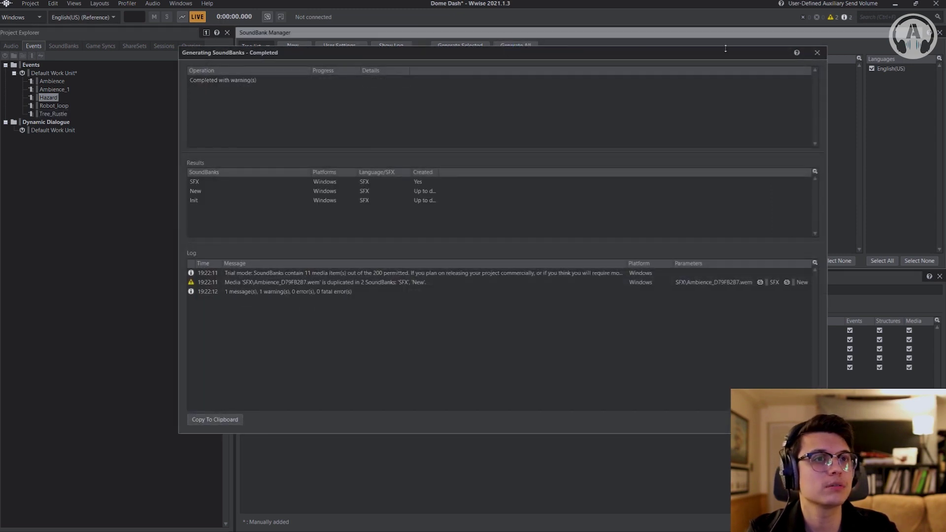
pyautogui.click(817, 52)
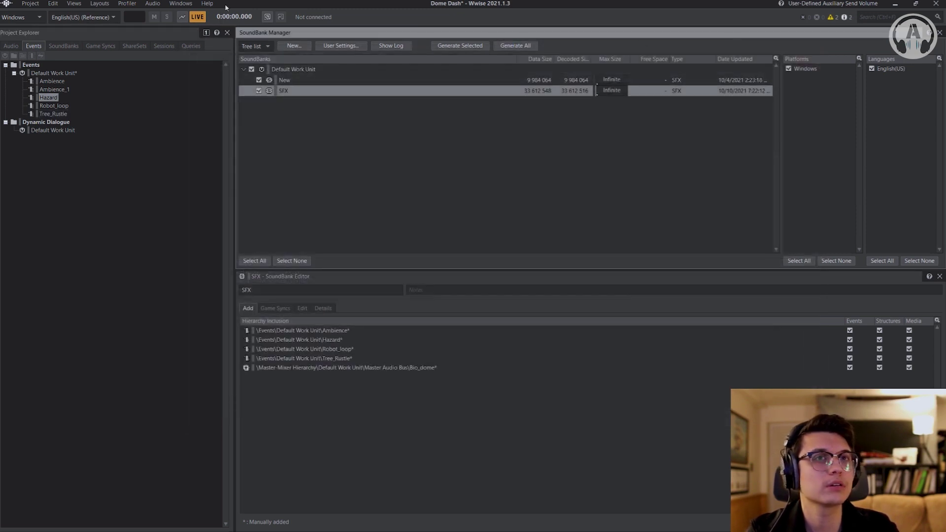
pyautogui.click(30, 4)
pyautogui.click(45, 36)
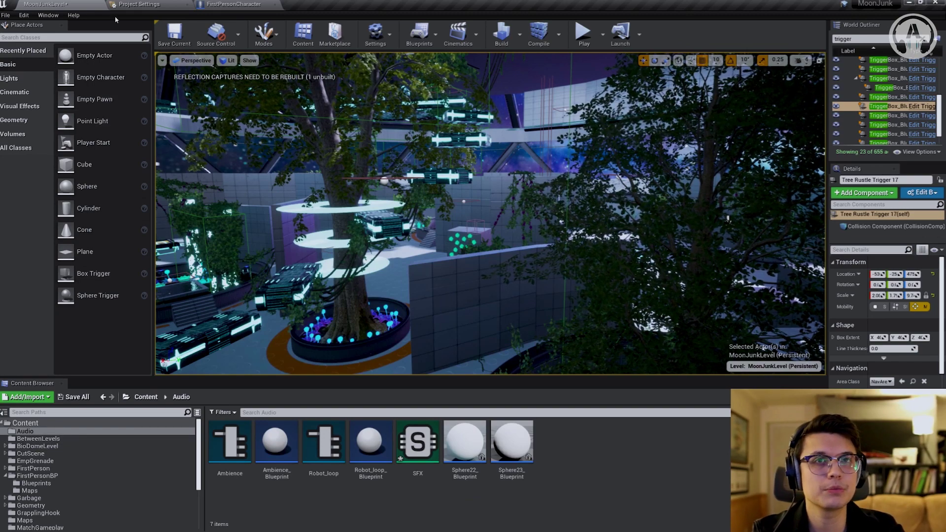
pyautogui.click(414, 456)
pyautogui.rightClick(595, 455)
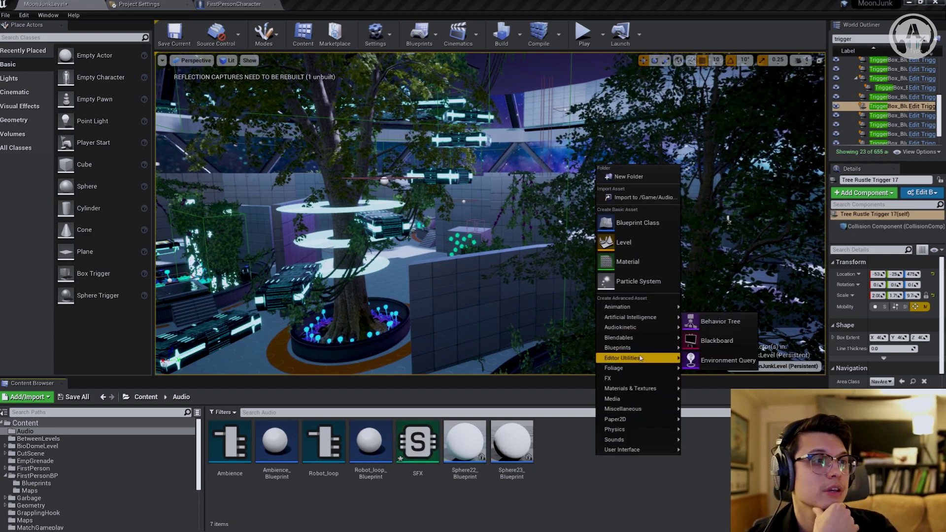
pyautogui.moveTo(679, 328)
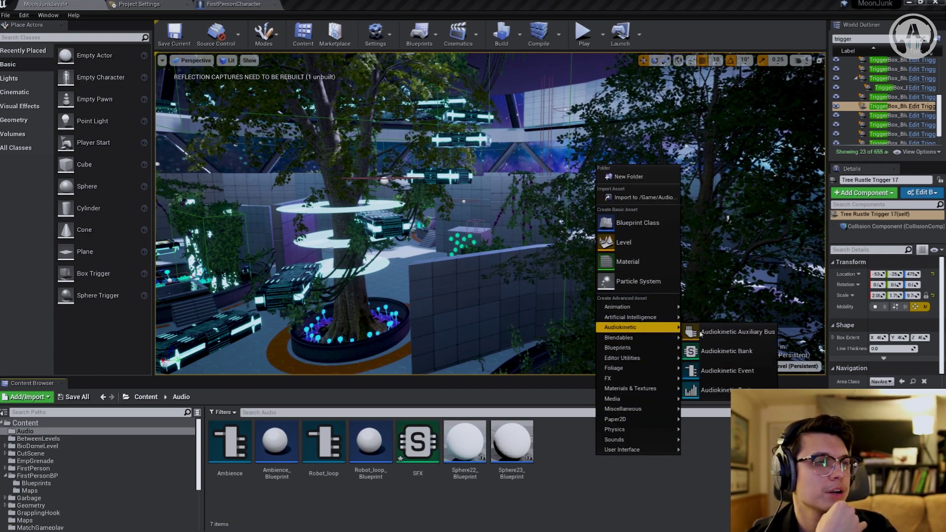
pyautogui.click(542, 492)
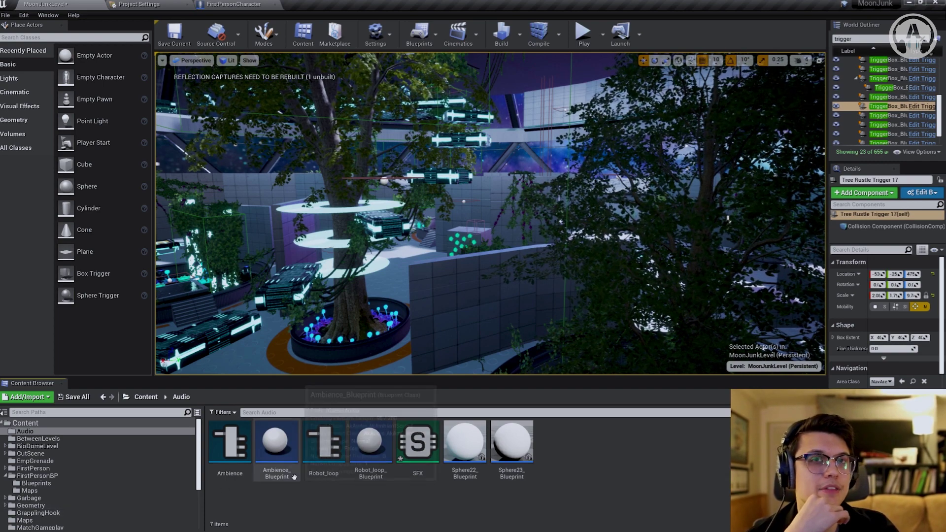
# In Unreal Editor, bring the Hazard and Tree_Rustle events from the Wwise Picker into the Audio content folder
pyautogui.click(45, 16)
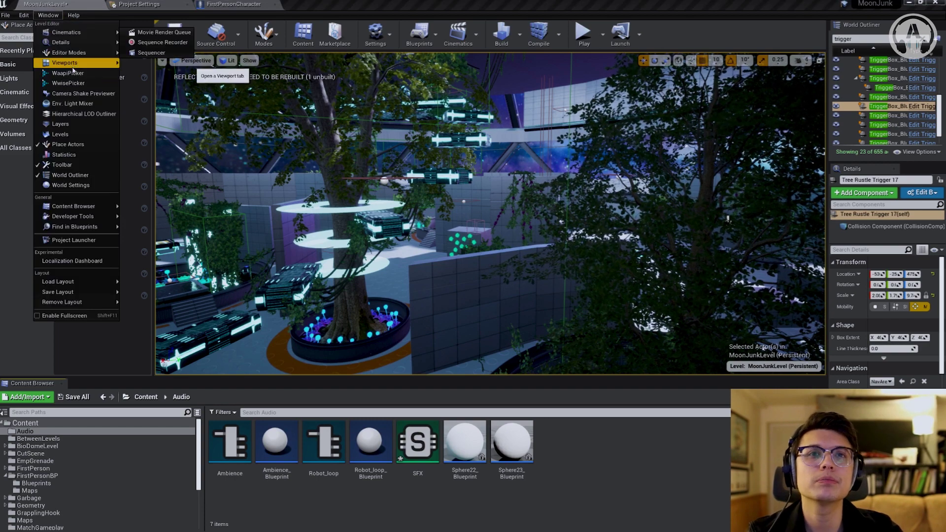
pyautogui.click(148, 97)
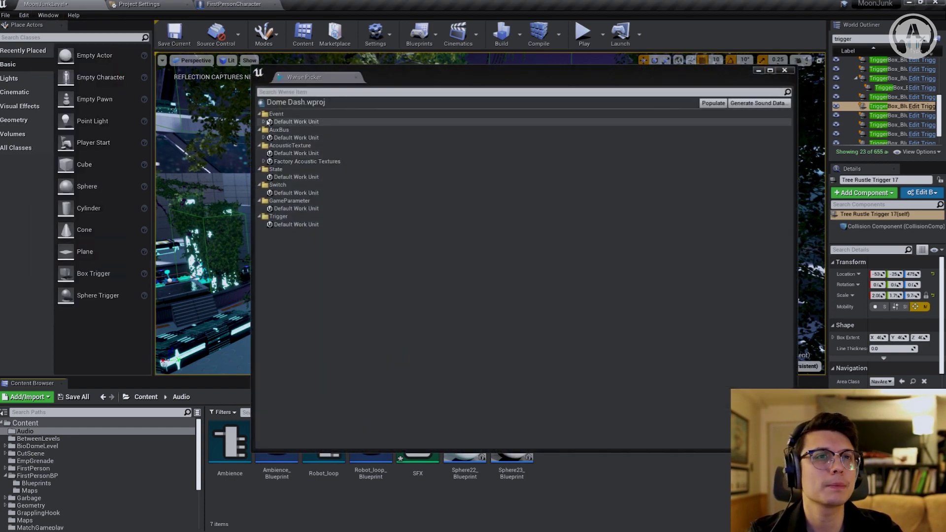
pyautogui.click(264, 121)
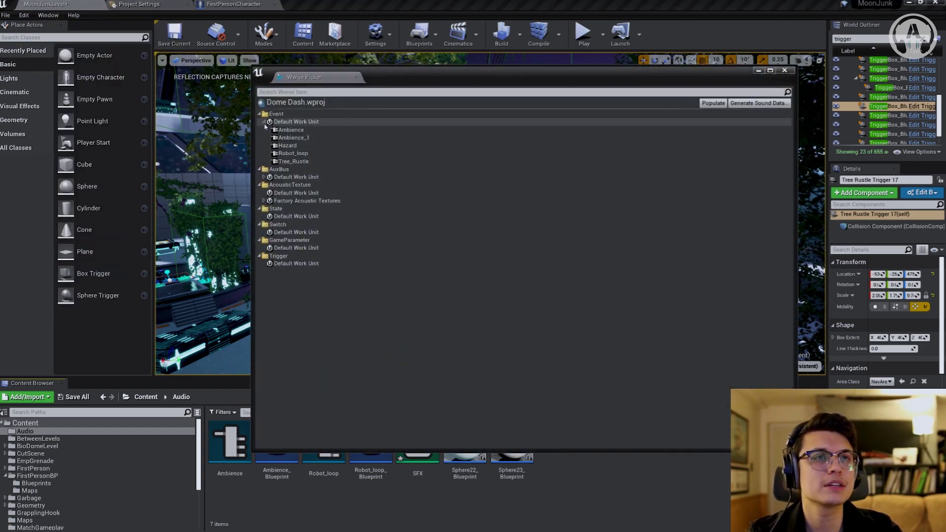
pyautogui.click(288, 145)
pyautogui.keyDown('ctrl'); pyautogui.click(294, 161); pyautogui.keyUp('ctrl')
pyautogui.moveTo(290, 161); pyautogui.dragTo(618, 469)
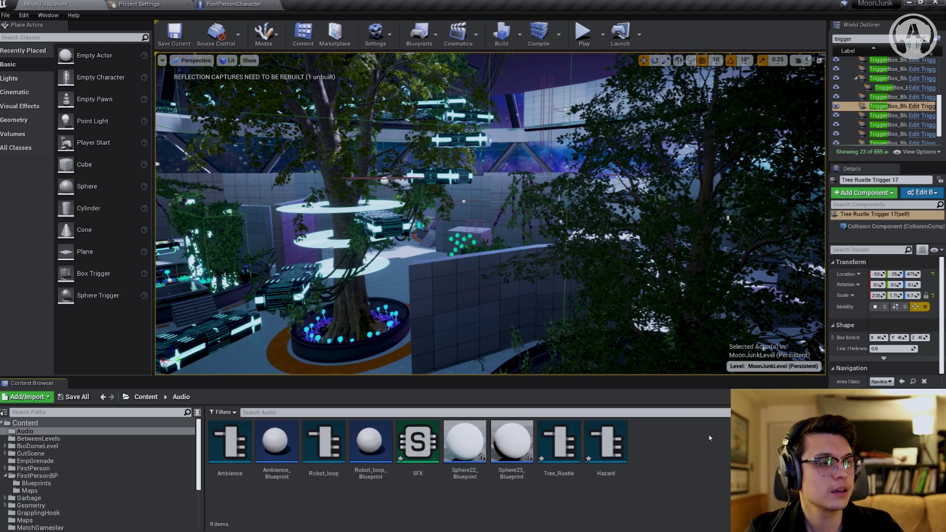
# Set the Required Bank of both the Tree_Rustle and Hazard event assets to SFX and save them
pyautogui.click(560, 441)
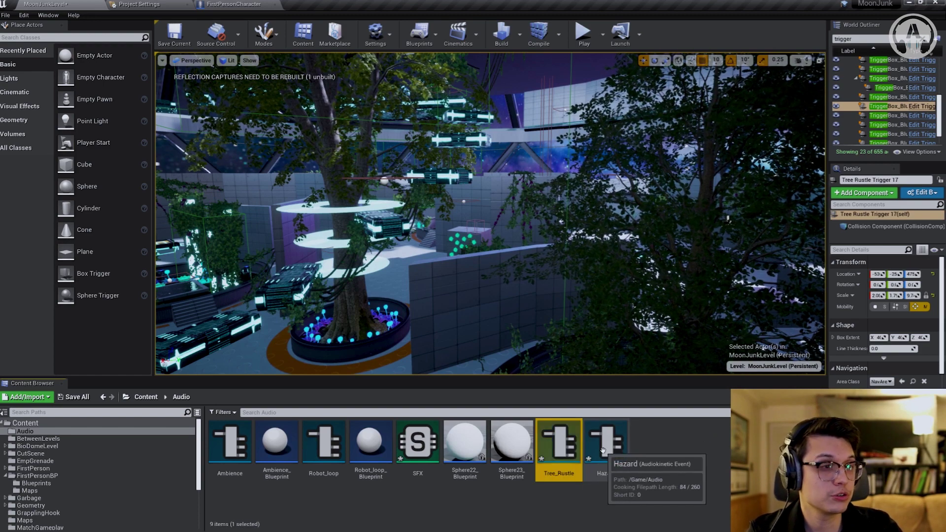
pyautogui.keyDown('ctrl'); pyautogui.click(602, 450); pyautogui.keyUp('ctrl')
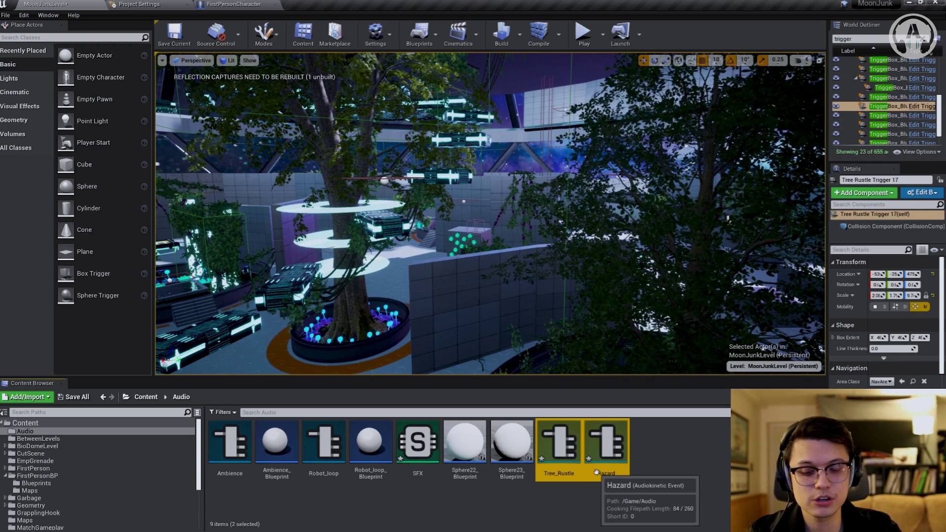
pyautogui.rightClick(604, 469)
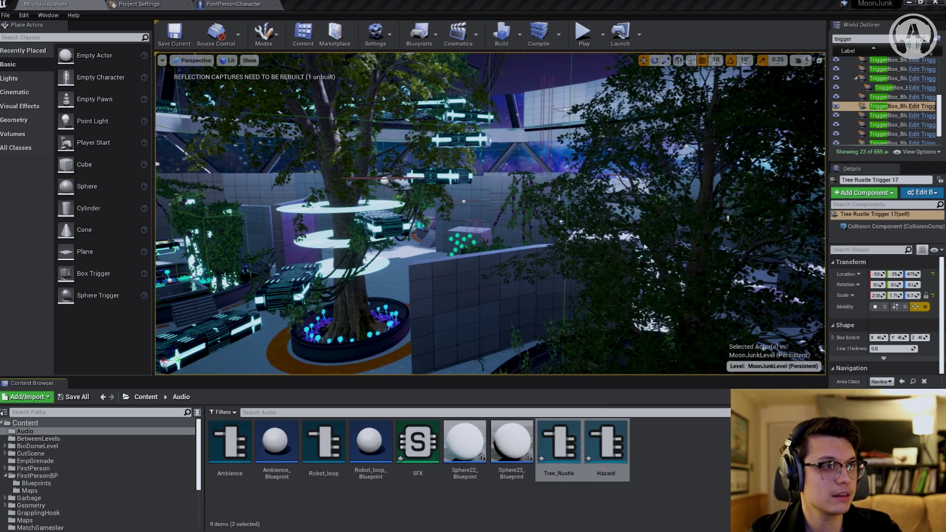
pyautogui.click(636, 242)
pyautogui.click(418, 225)
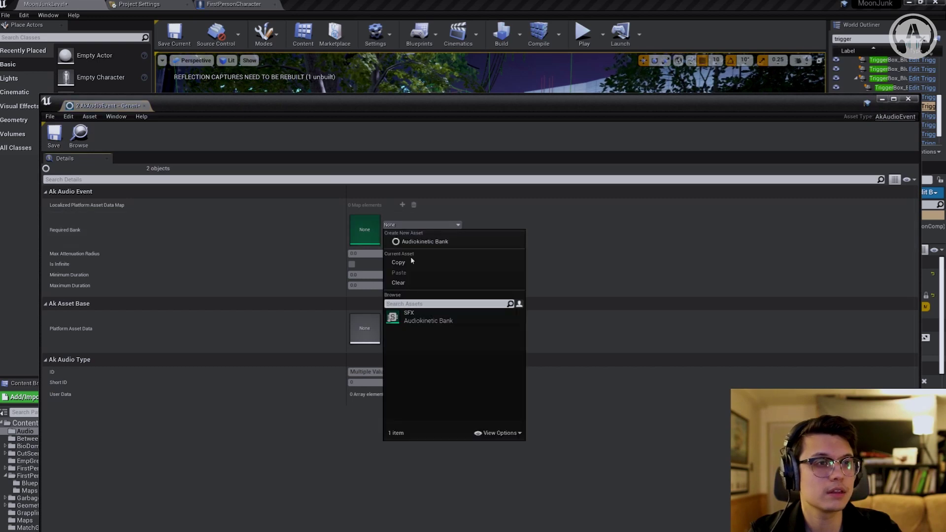
pyautogui.click(418, 333)
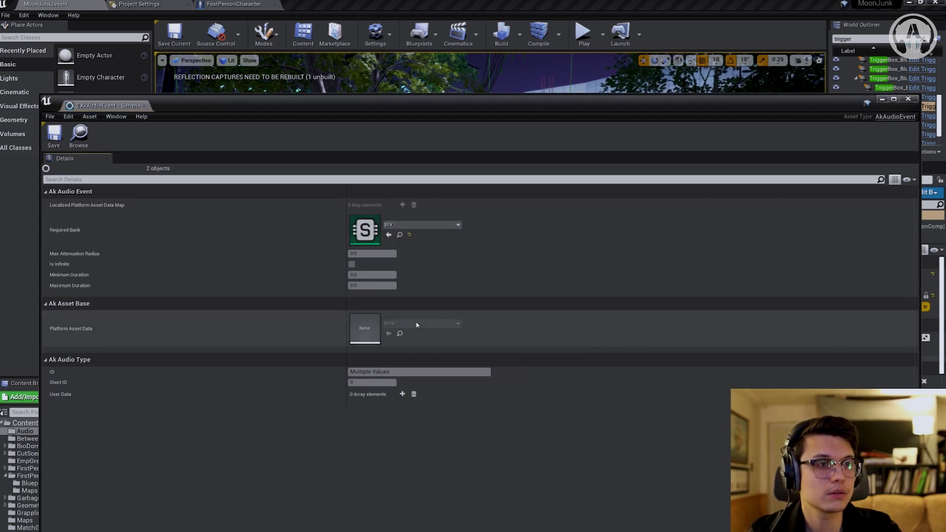
pyautogui.click(53, 133)
pyautogui.click(909, 98)
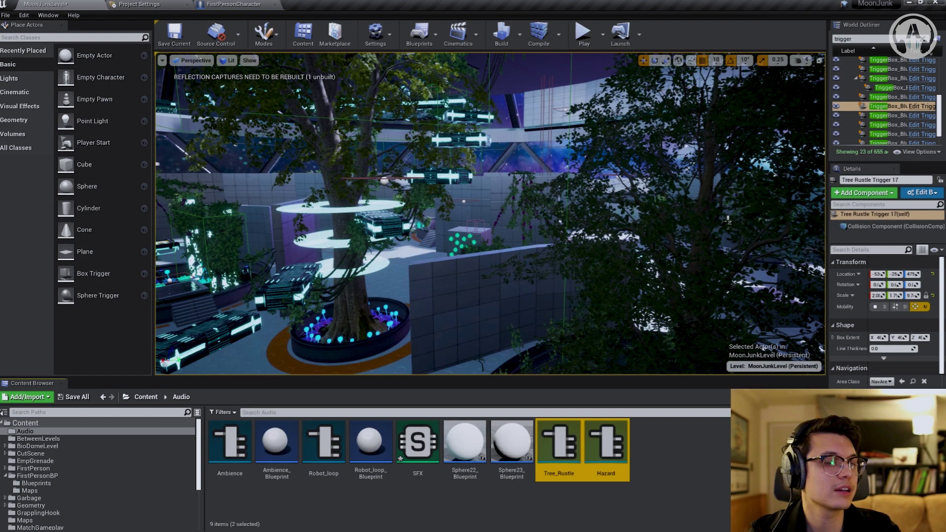
pyautogui.click(656, 456)
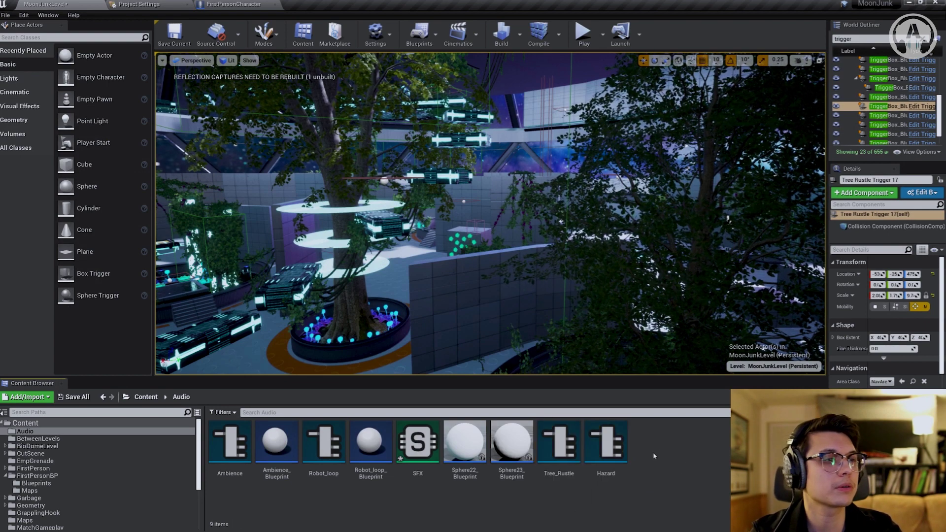
# Generate the sound data for the SFX bank on the Windows platform
pyautogui.click(520, 34)
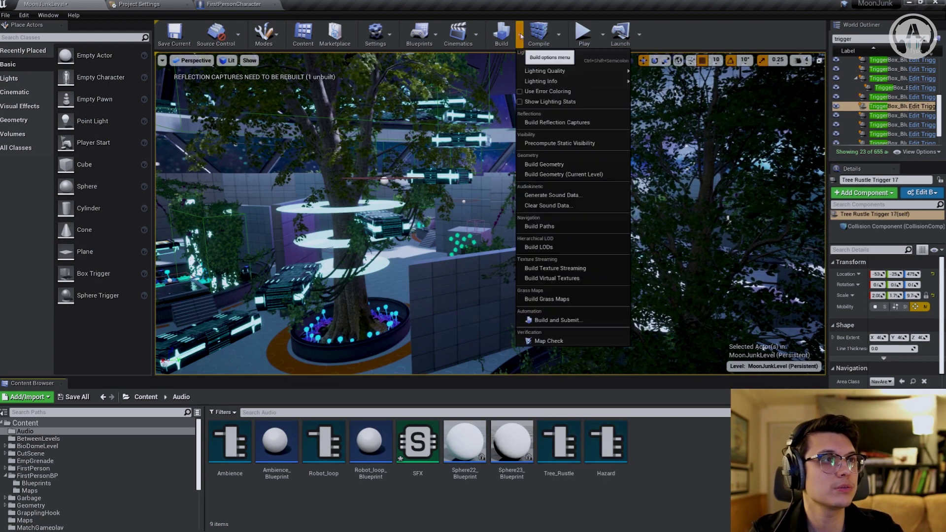
pyautogui.click(554, 196)
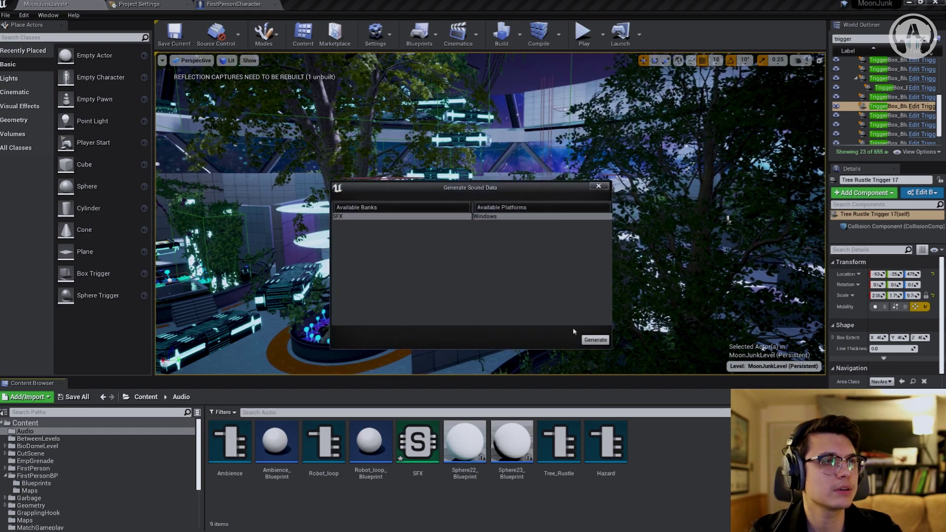
pyautogui.click(594, 341)
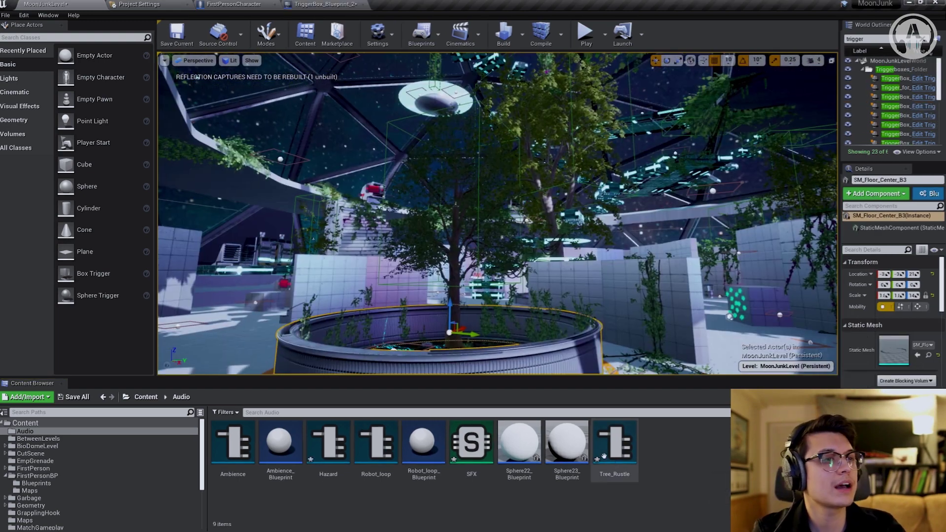
# Place a trial box trigger on the floor beside the tree planter, scale it to 4.785 × 4.785 × 11.1525, and delete it
pyautogui.moveTo(492, 211); pyautogui.dragTo(497, 246, button='right')
pyautogui.moveTo(100, 277); pyautogui.dragTo(327, 193)
pyautogui.moveTo(306, 280); pyautogui.dragTo(305, 281)
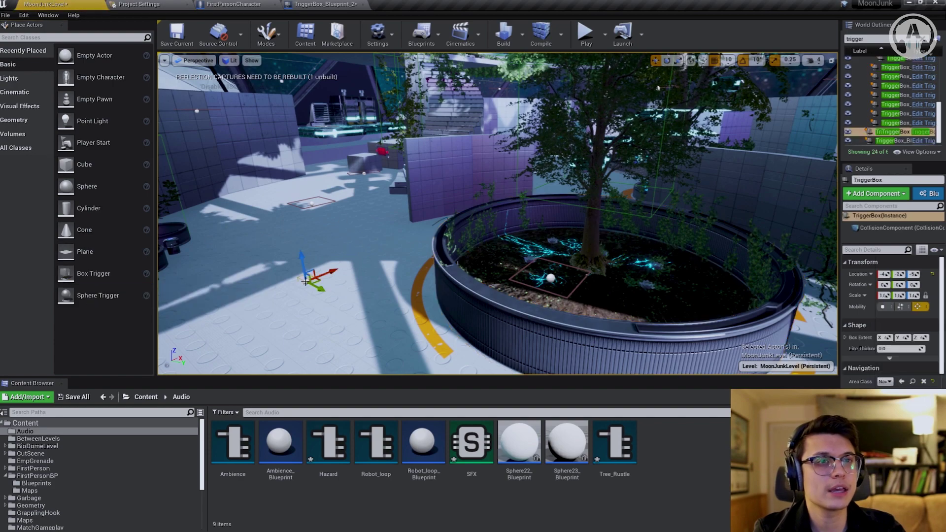
pyautogui.moveTo(498, 211); pyautogui.dragTo(579, 233, button='right')
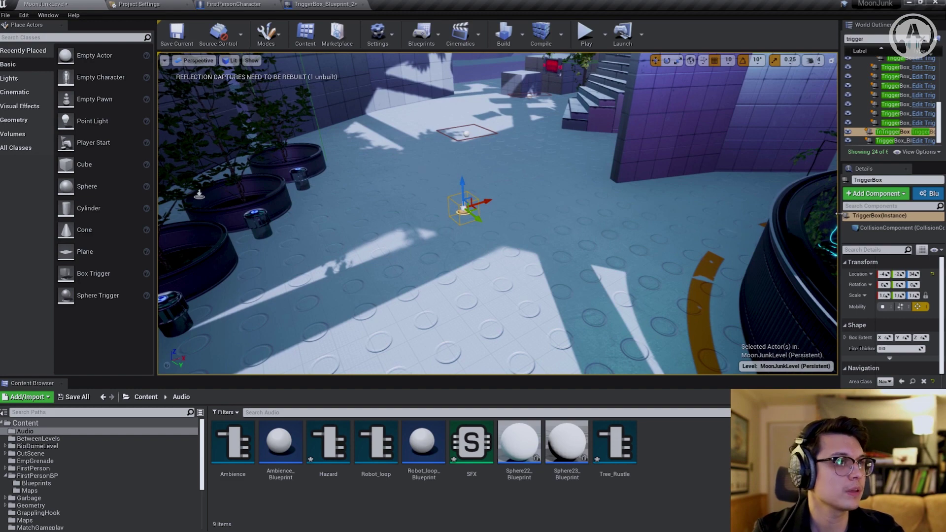
pyautogui.moveTo(837, 214); pyautogui.dragTo(742, 213)
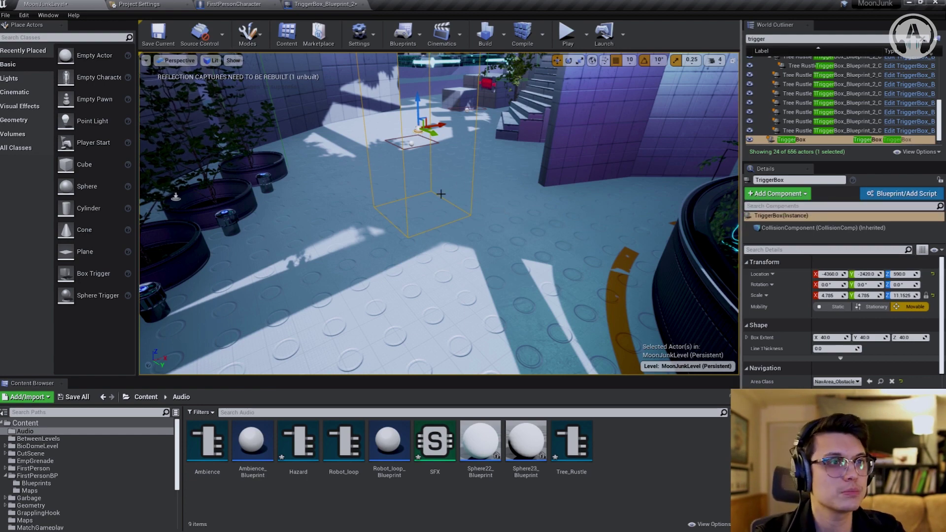
pyautogui.moveTo(601, 237); pyautogui.dragTo(496, 218, button='right')
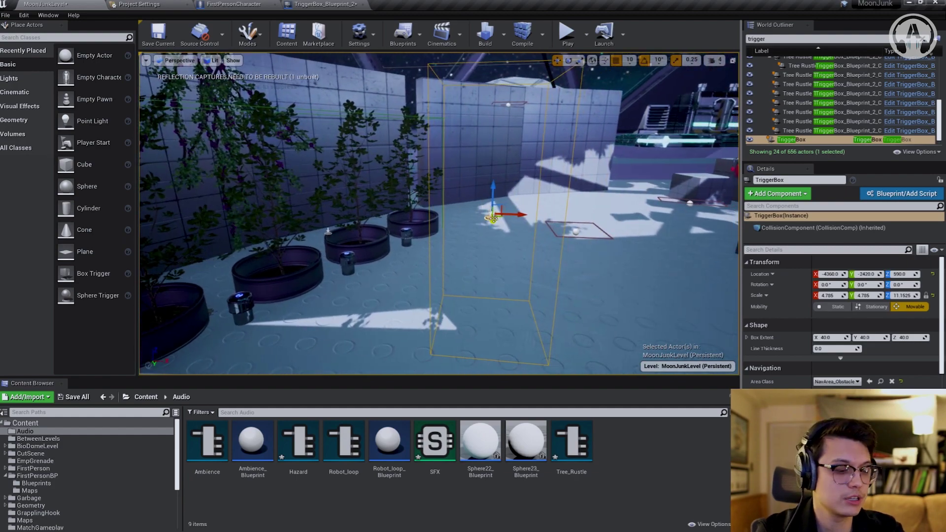
pyautogui.press('Delete')
# Open the blueprint of Tree Rustle Trigger 1 and connect a Branch node to Event ActorBeginOverlap
pyautogui.moveTo(564, 256); pyautogui.dragTo(565, 256, button='right')
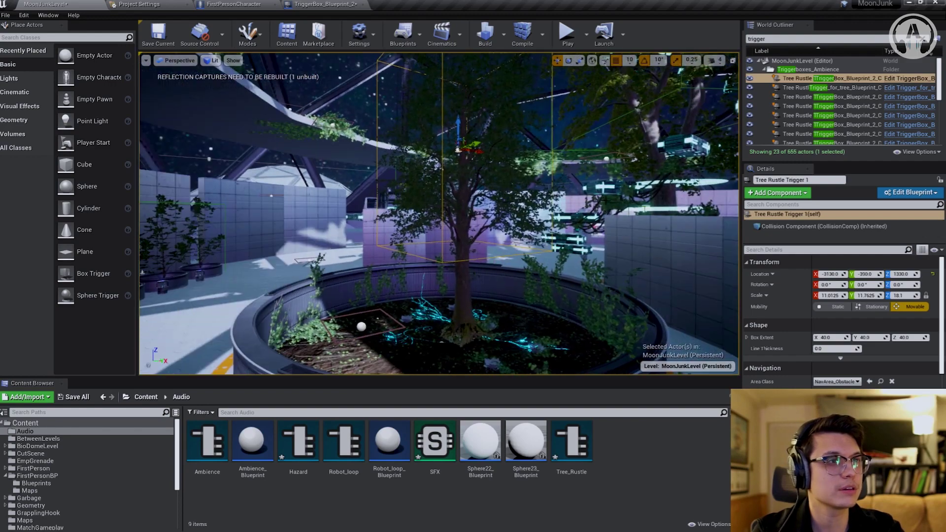
pyautogui.click(907, 192)
pyautogui.click(853, 213)
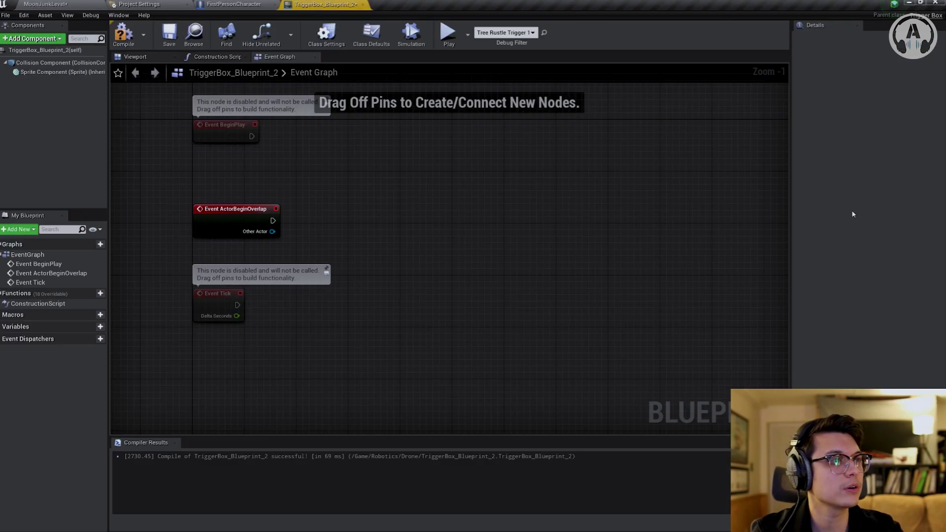
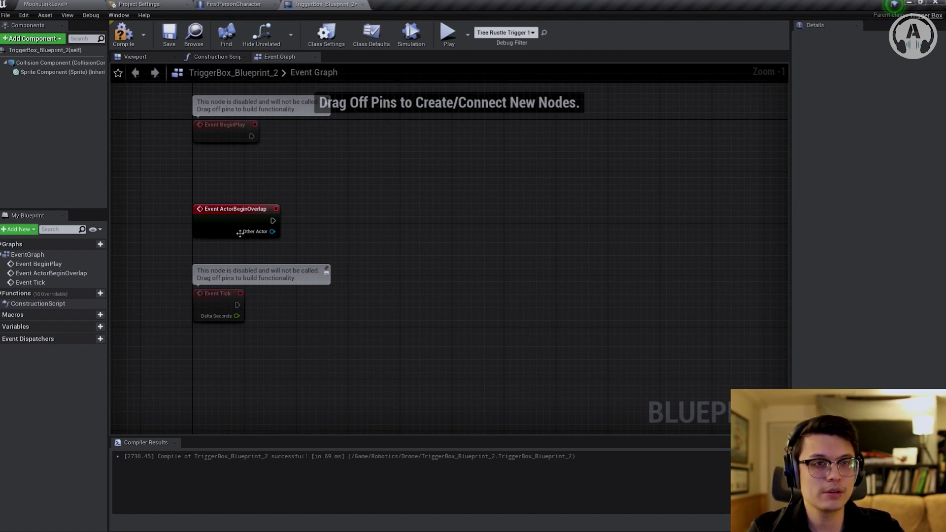
pyautogui.moveTo(272, 220); pyautogui.dragTo(389, 193)
pyautogui.write('branch')
pyautogui.press('Return')
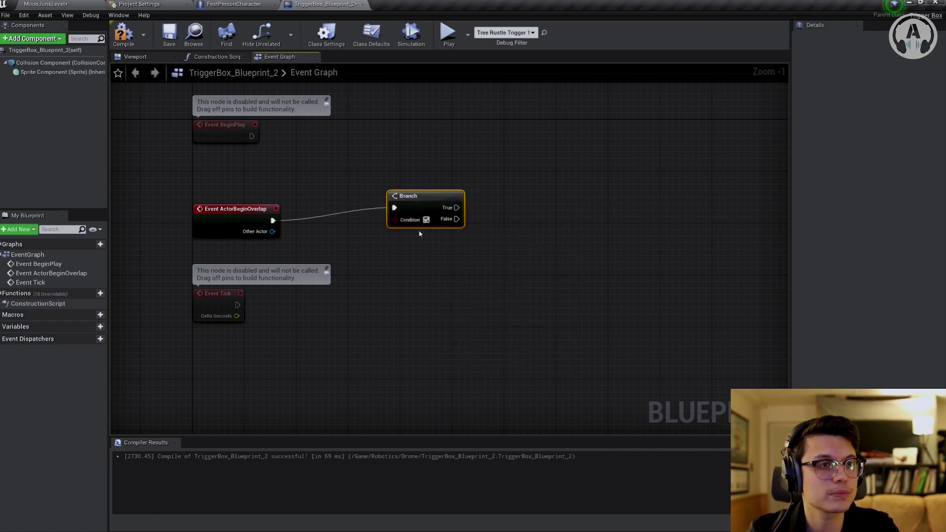
pyautogui.moveTo(439, 196); pyautogui.dragTo(453, 184)
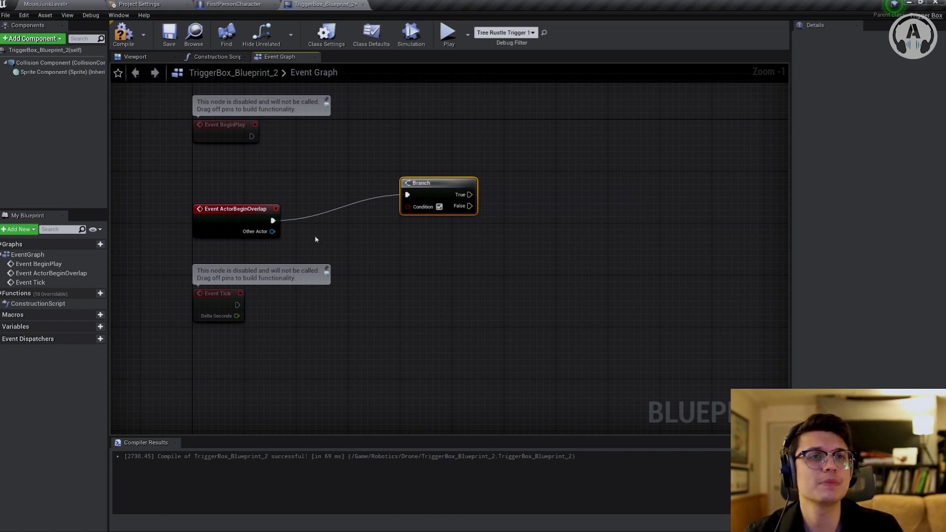
pyautogui.moveTo(407, 197); pyautogui.dragTo(420, 197)
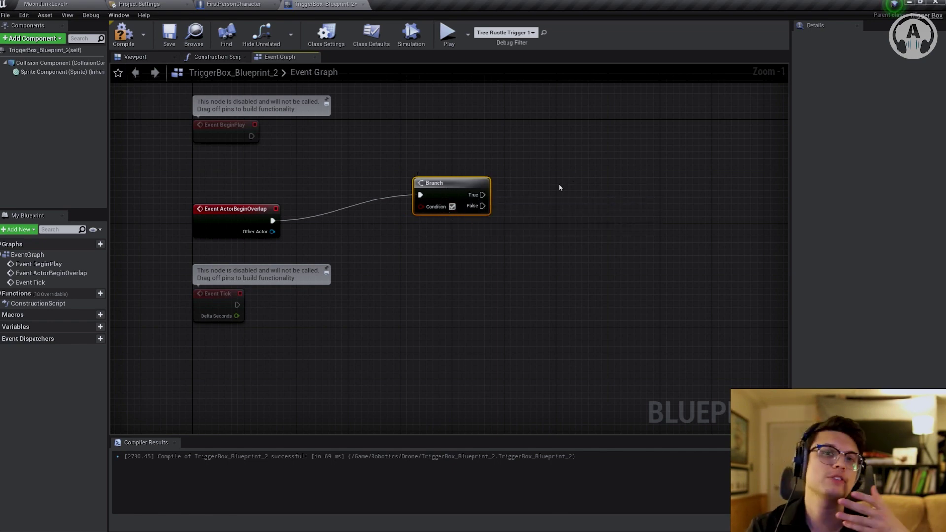
# Add a Post Event node to the Branch's True output and feed its Actor input with a reference to Self
pyautogui.moveTo(483, 195); pyautogui.dragTo(548, 172)
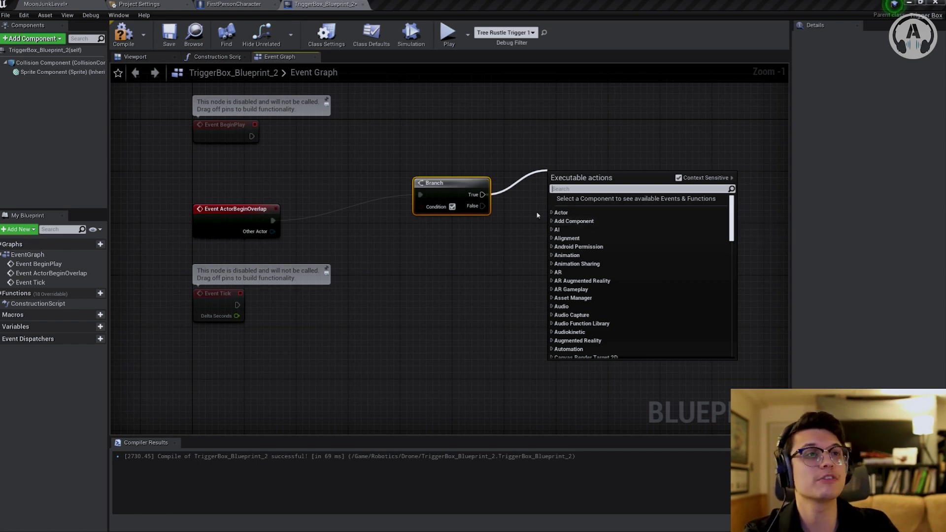
pyautogui.write('Post')
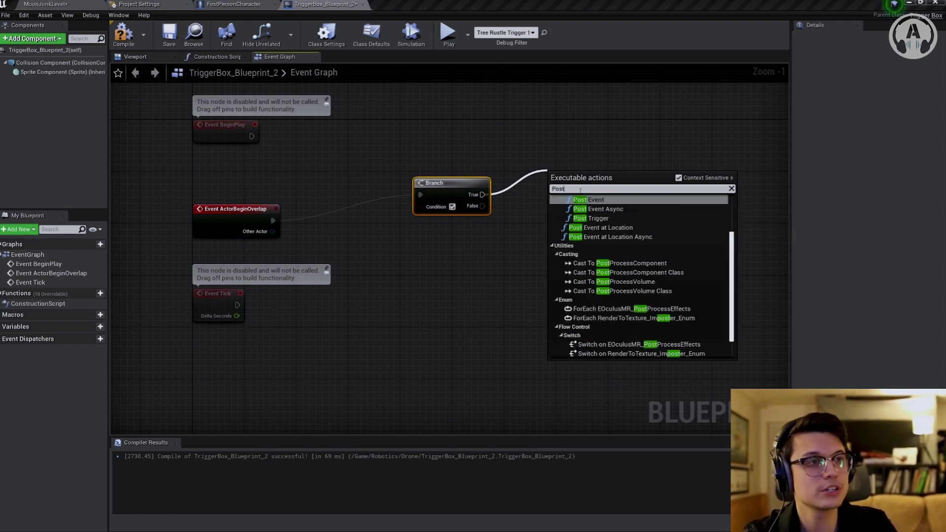
pyautogui.press('Return')
pyautogui.moveTo(618, 182); pyautogui.dragTo(632, 169)
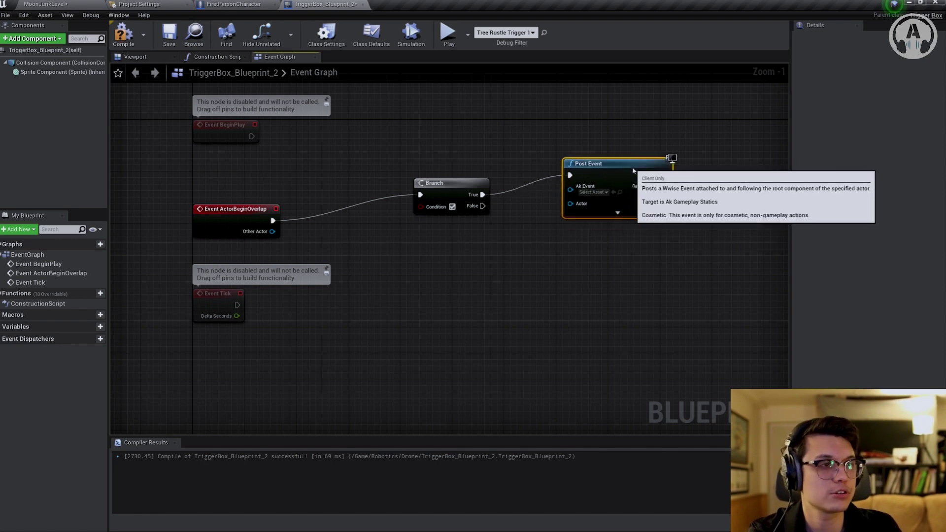
pyautogui.moveTo(570, 204); pyautogui.dragTo(565, 249)
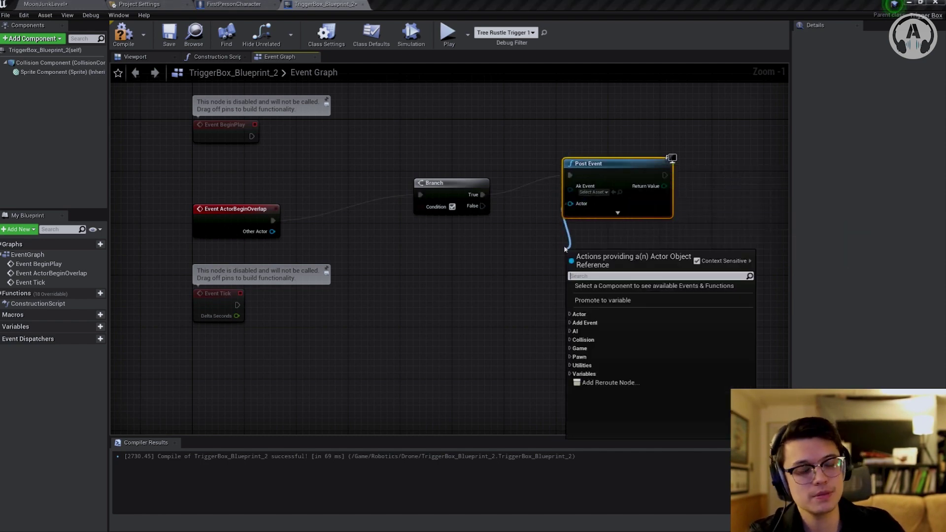
pyautogui.write('Self')
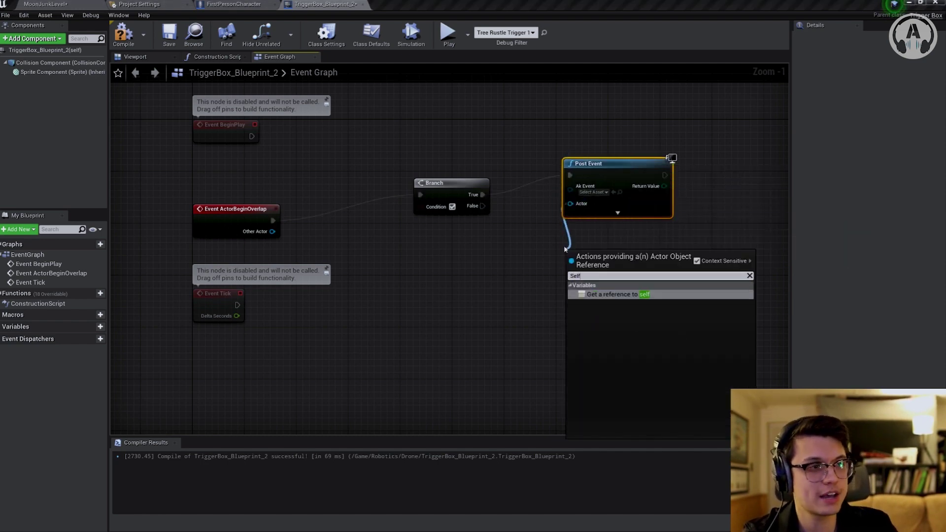
pyautogui.press('Return')
pyautogui.moveTo(564, 249); pyautogui.dragTo(538, 249)
# Set the Post Event node's Ak Event to Tree_Rustle and space out the Post Event and Self nodes
pyautogui.click(599, 193)
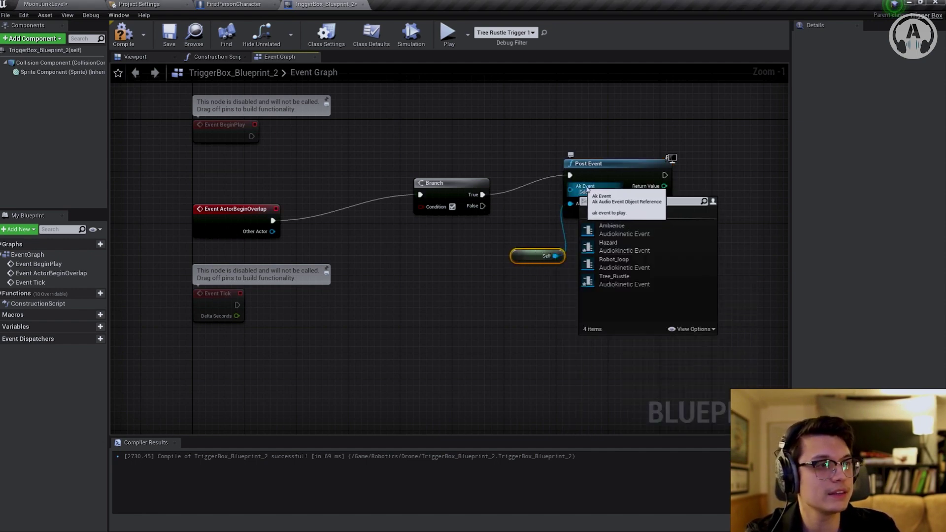
pyautogui.click(615, 282)
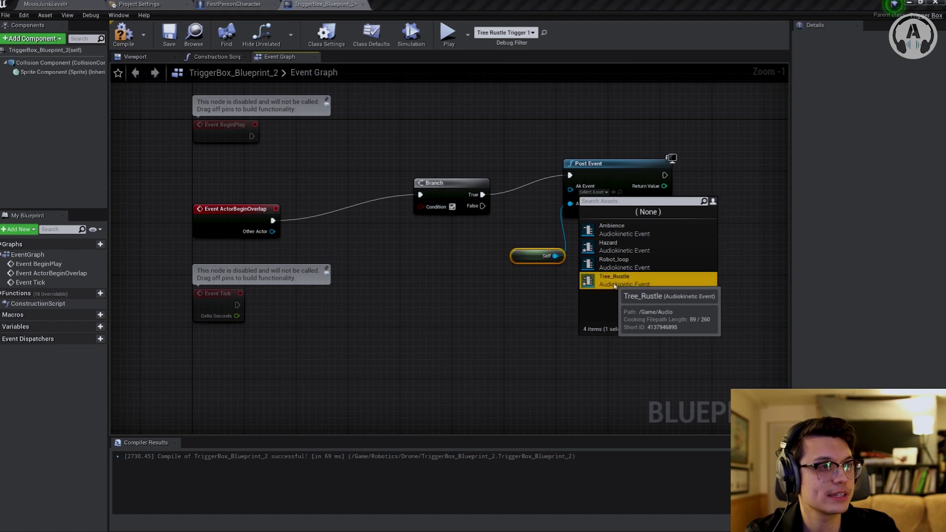
pyautogui.moveTo(611, 163); pyautogui.dragTo(623, 163)
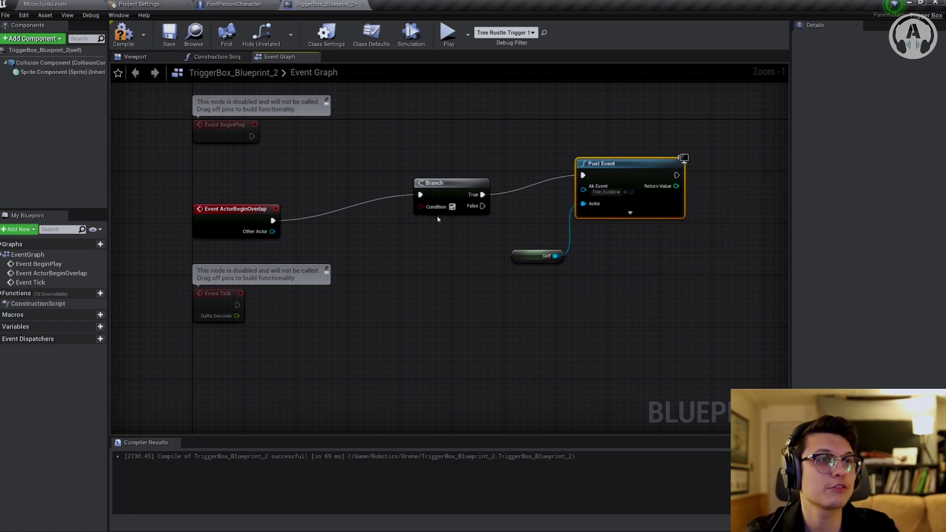
pyautogui.moveTo(537, 255); pyautogui.dragTo(556, 256)
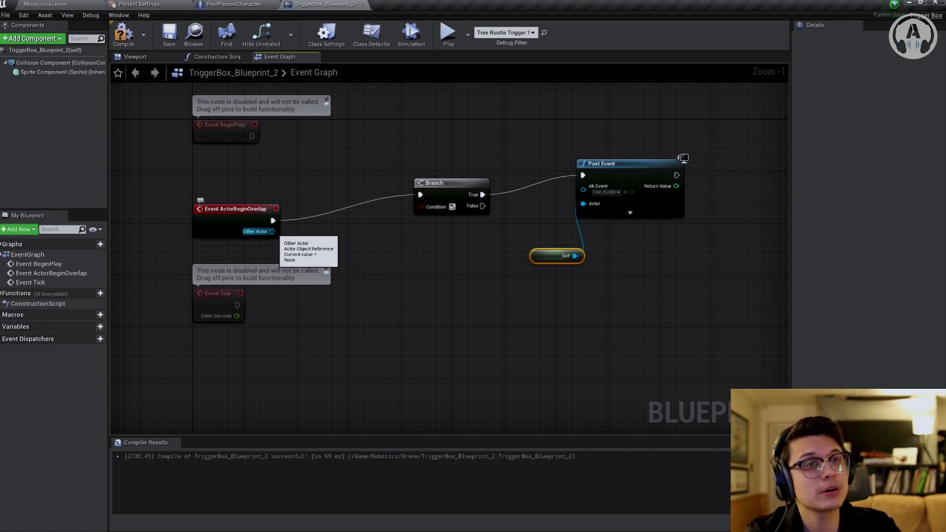
# Add an Actor Has Tag node from the overlap event's Other Actor and connect its Return Value to the Branch Condition
pyautogui.moveTo(272, 231); pyautogui.dragTo(348, 258)
pyautogui.write('Ac')
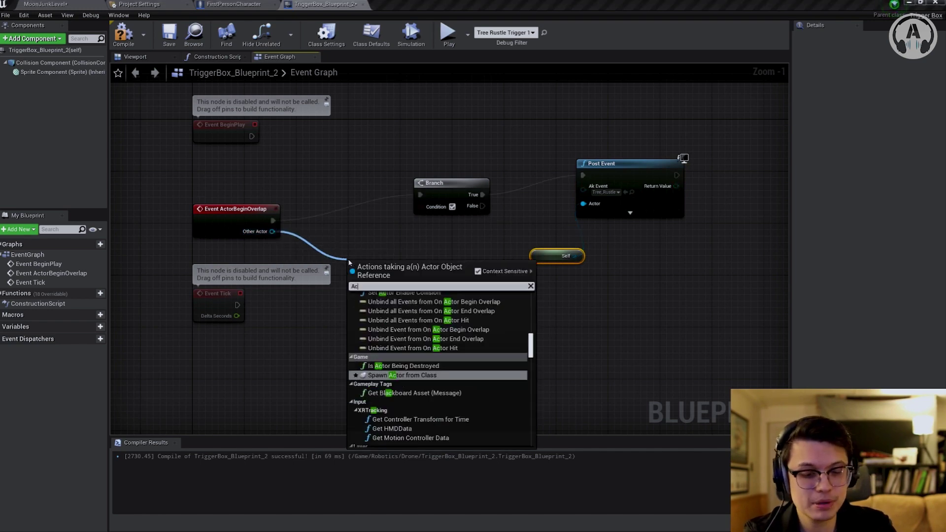
pyautogui.write('tor has tag')
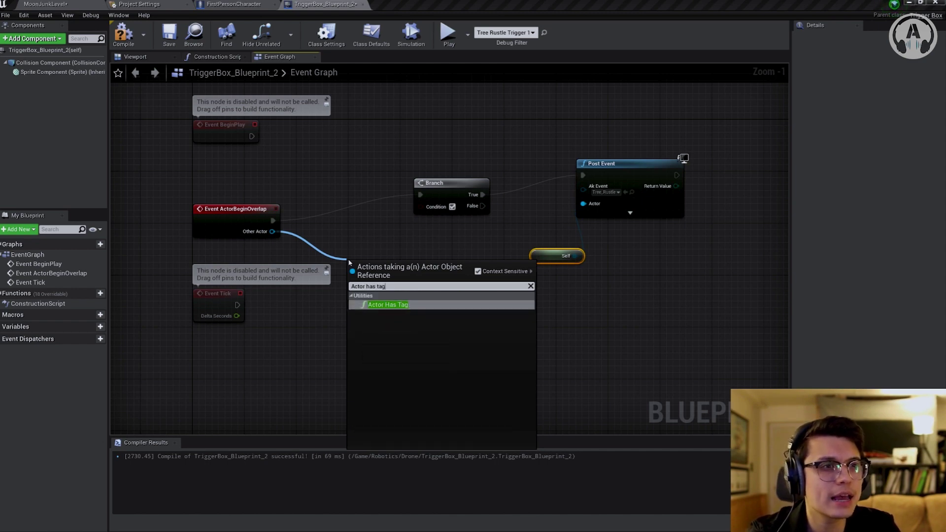
pyautogui.click(388, 304)
pyautogui.moveTo(429, 255); pyautogui.dragTo(423, 254)
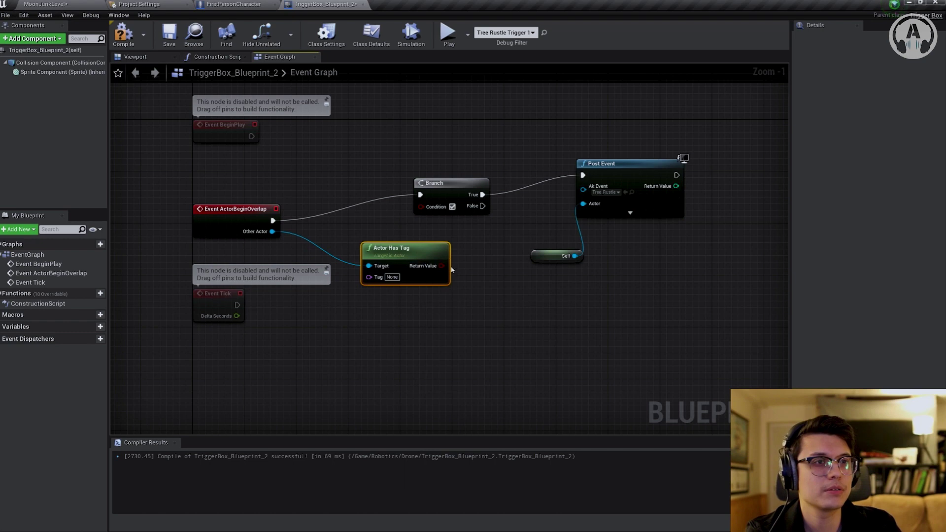
pyautogui.moveTo(443, 266); pyautogui.dragTo(422, 210)
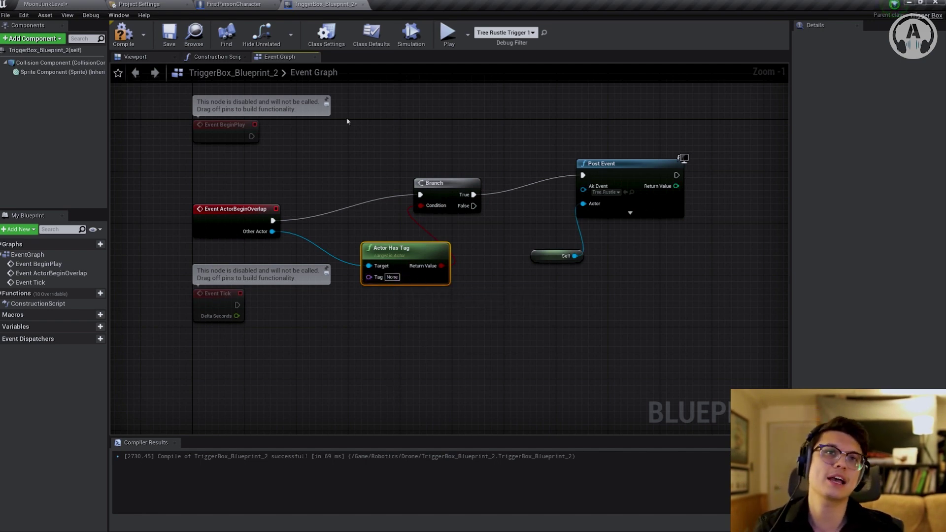
# Add a new gameplay tag named Player to the GameplayTags project settings
pyautogui.click(80, 6)
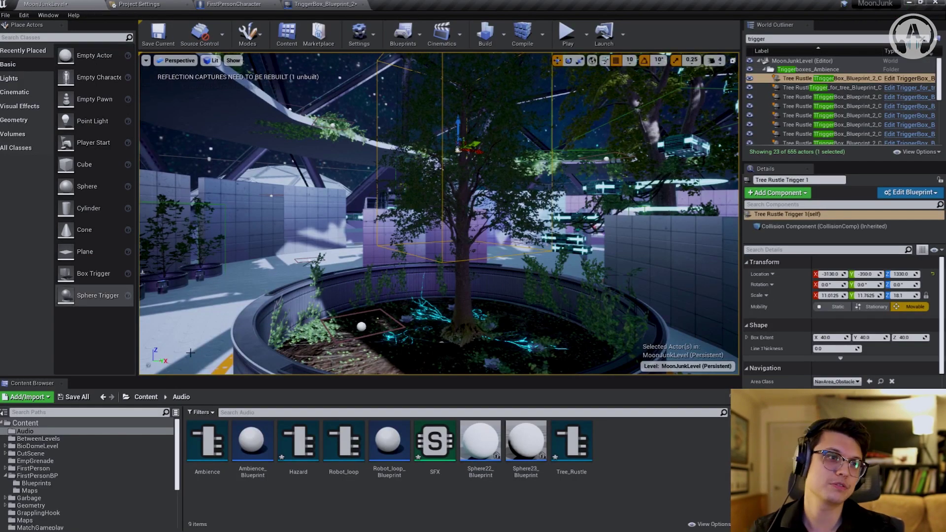
pyautogui.click(24, 16)
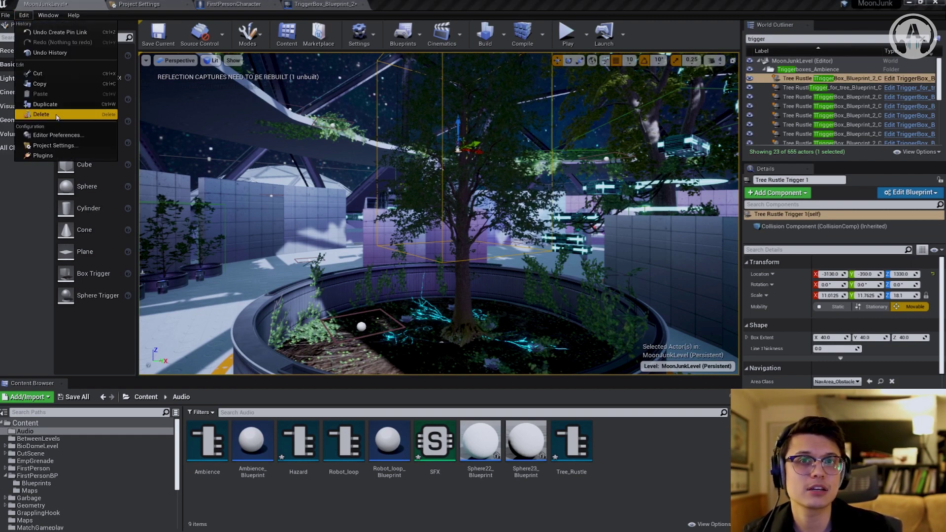
pyautogui.click(60, 147)
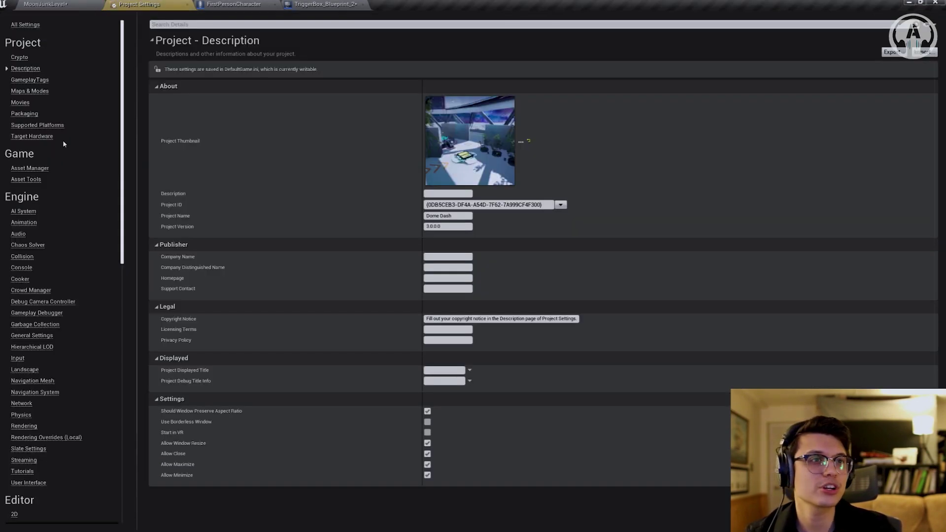
pyautogui.click(40, 81)
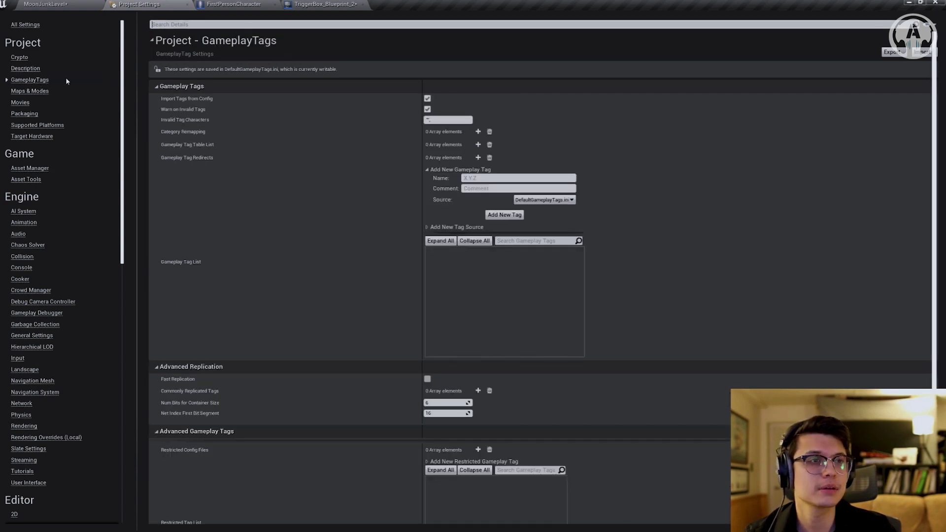
pyautogui.click(428, 171)
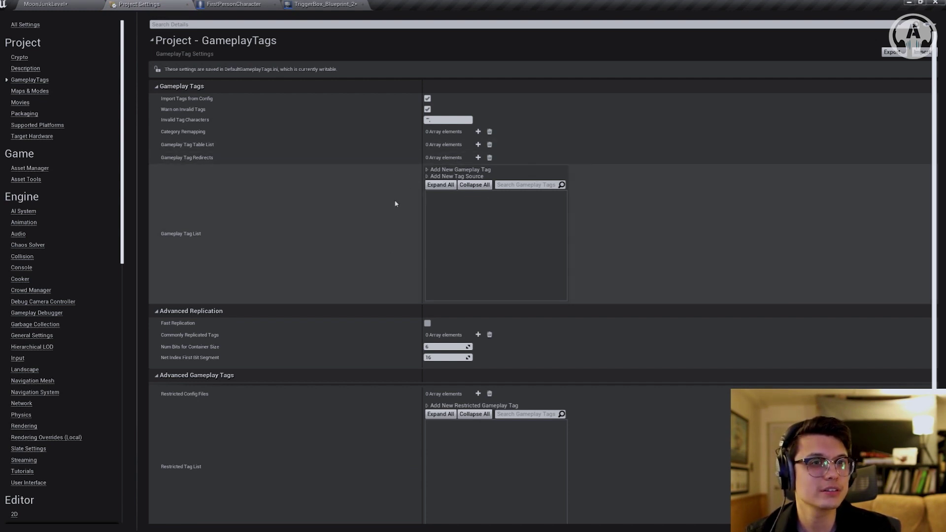
pyautogui.click(428, 171)
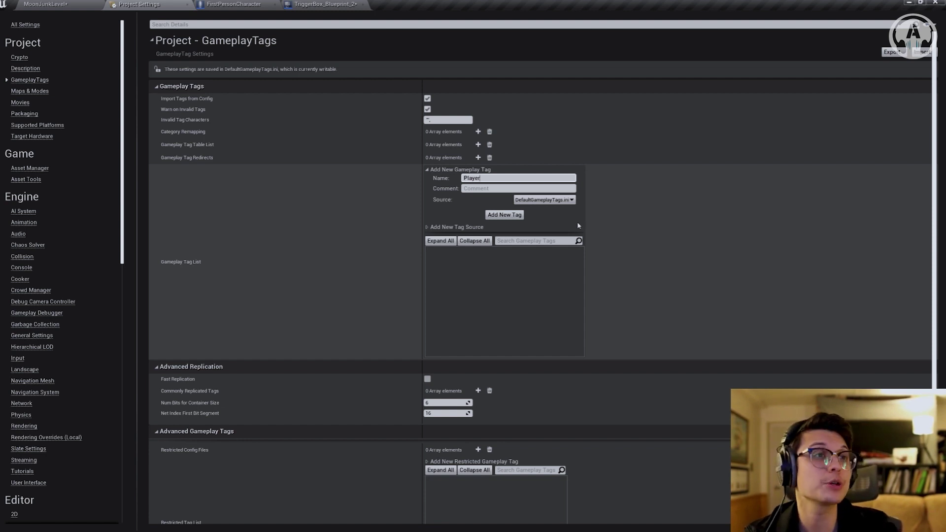
pyautogui.click(506, 216)
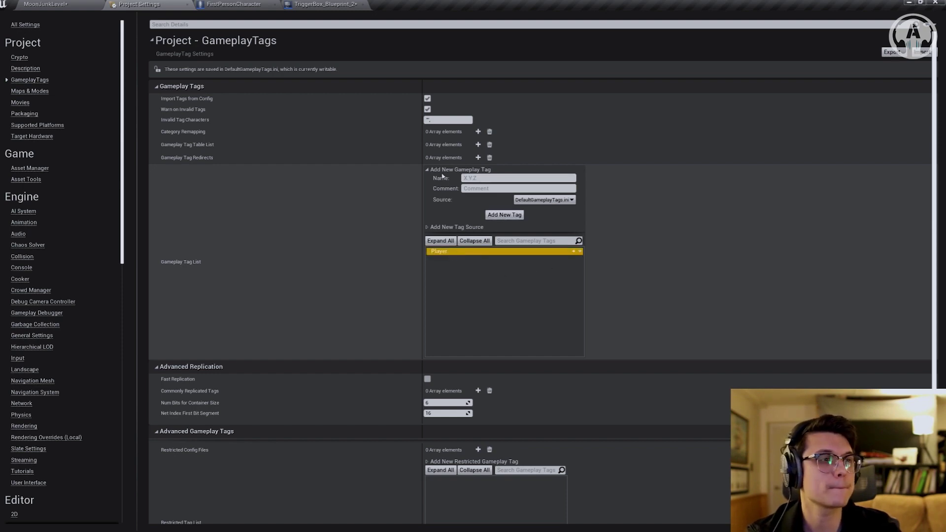
# Open the FirstPersonCharacter blueprint from the FirstPersonBP Blueprints folder and show its class defaults
pyautogui.click(73, 5)
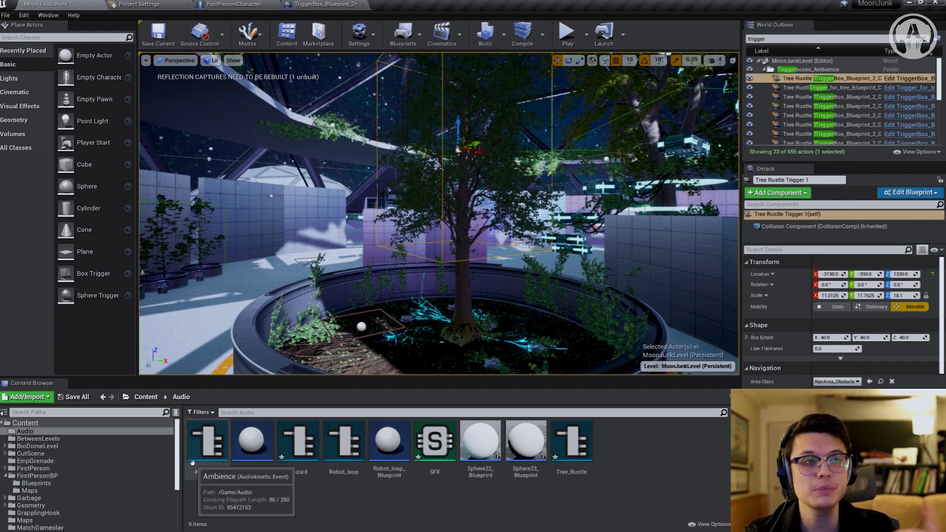
pyautogui.moveTo(176, 446)
pyautogui.mouseDown()
pyautogui.moveTo(178, 482)
pyautogui.moveTo(176, 448)
pyautogui.mouseUp()
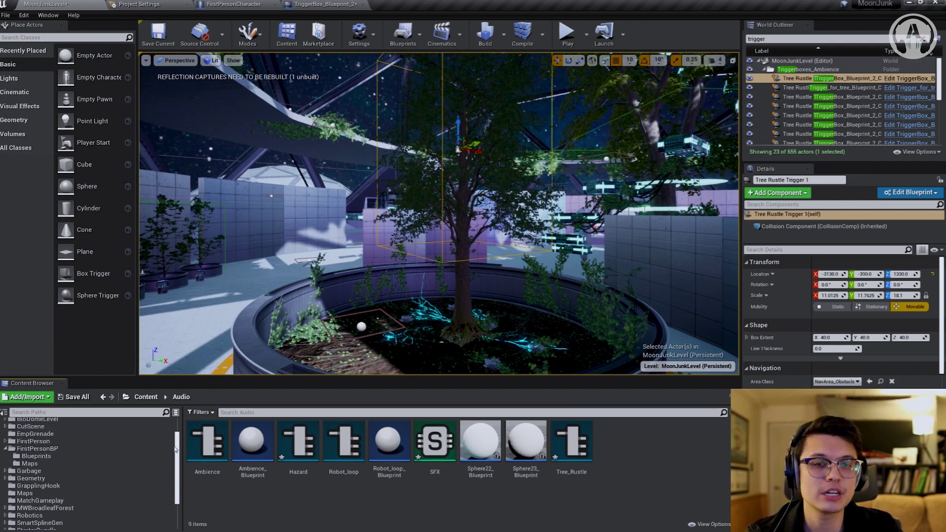
pyautogui.click(42, 449)
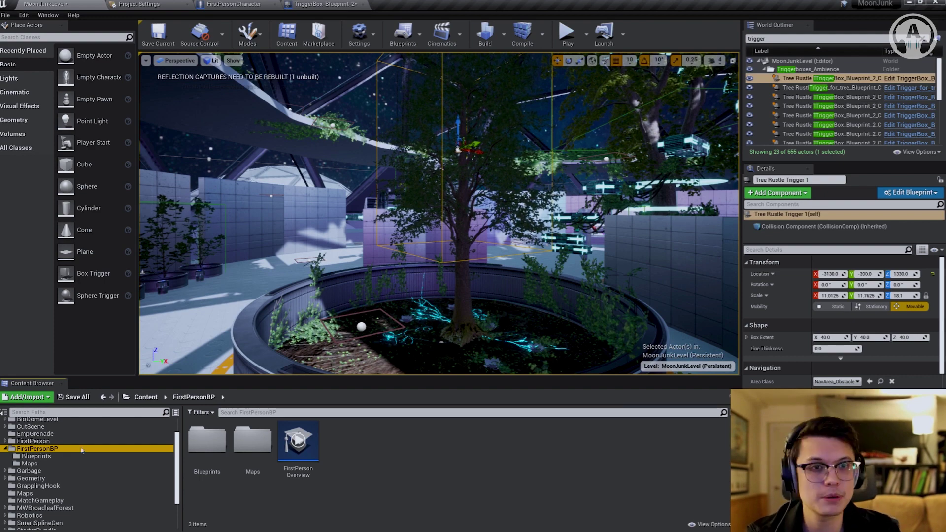
pyautogui.doubleClick(207, 439)
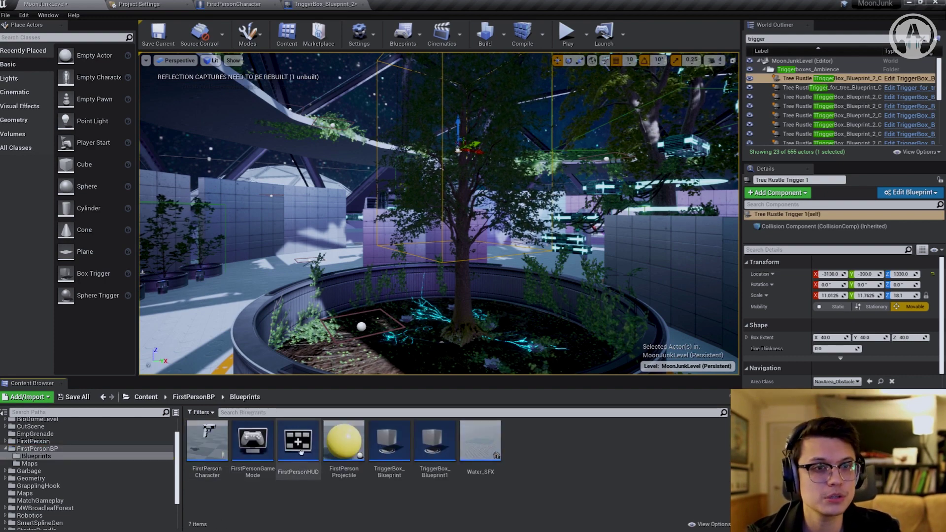
pyautogui.doubleClick(214, 453)
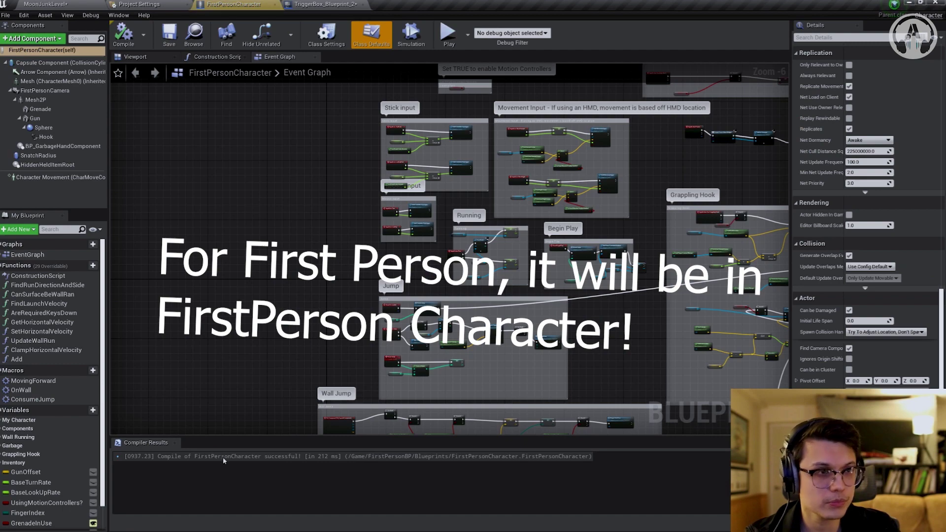
pyautogui.scroll(-3, 659, 349)
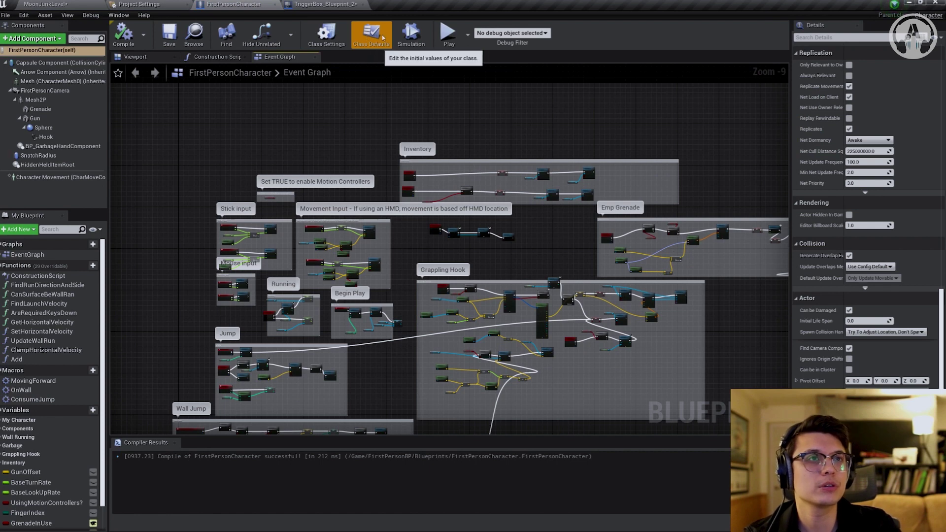
pyautogui.click(375, 40)
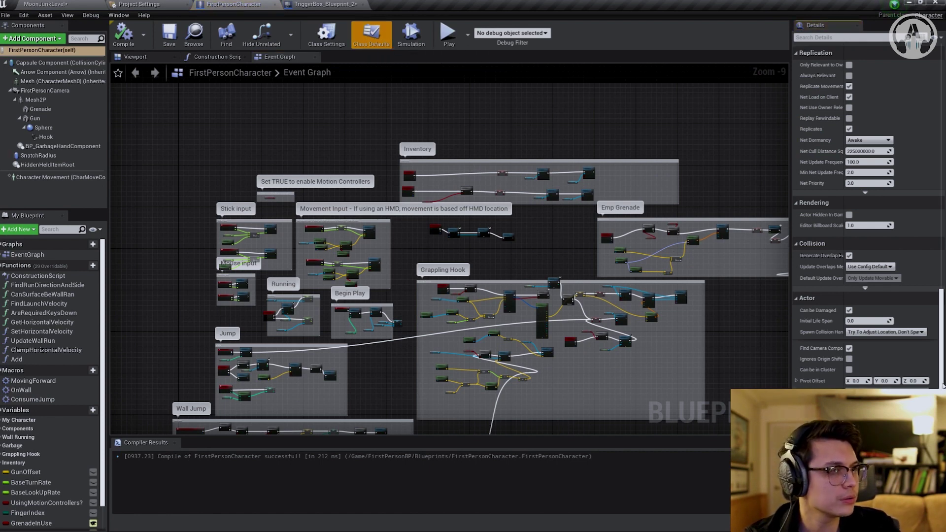
# Add an actor tag named Player to the FirstPersonCharacter defaults, compile and save the blueprint
pyautogui.scroll(1, 800, 319)
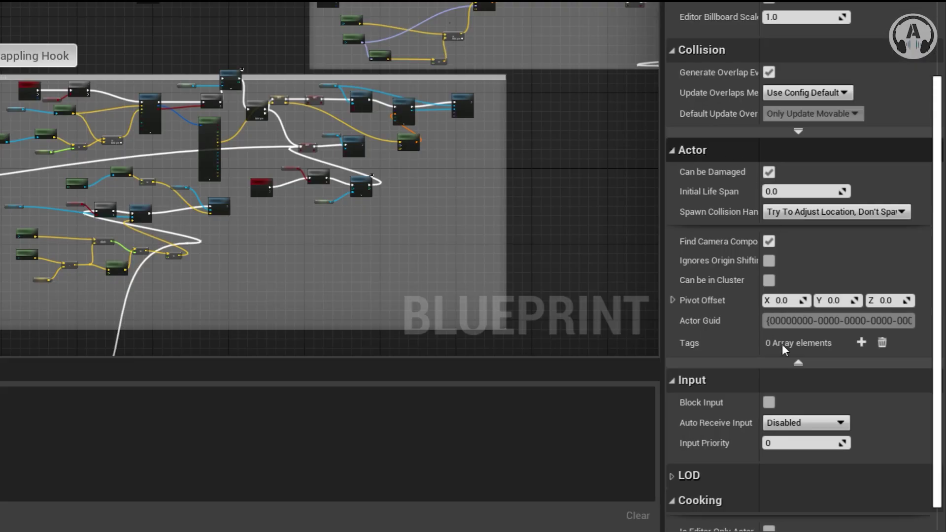
pyautogui.click(862, 339)
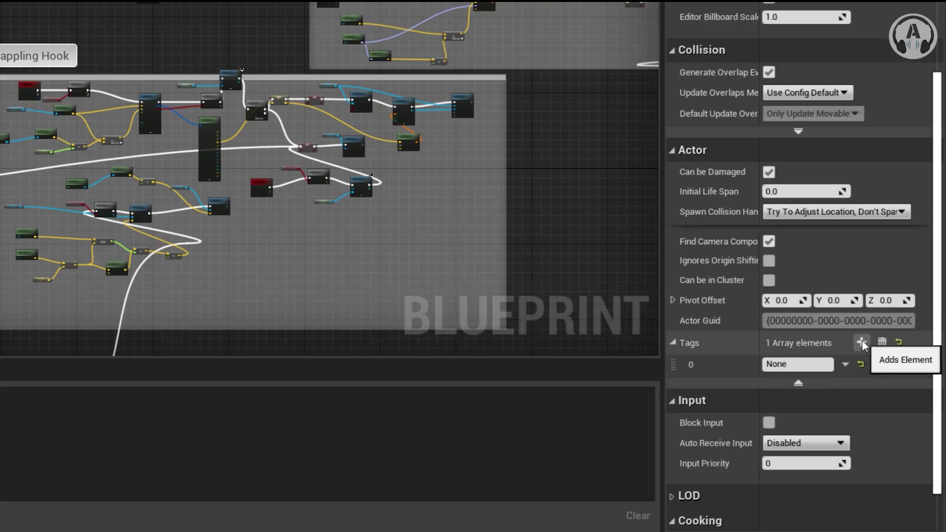
pyautogui.click(799, 359)
pyautogui.press('BackSpace')
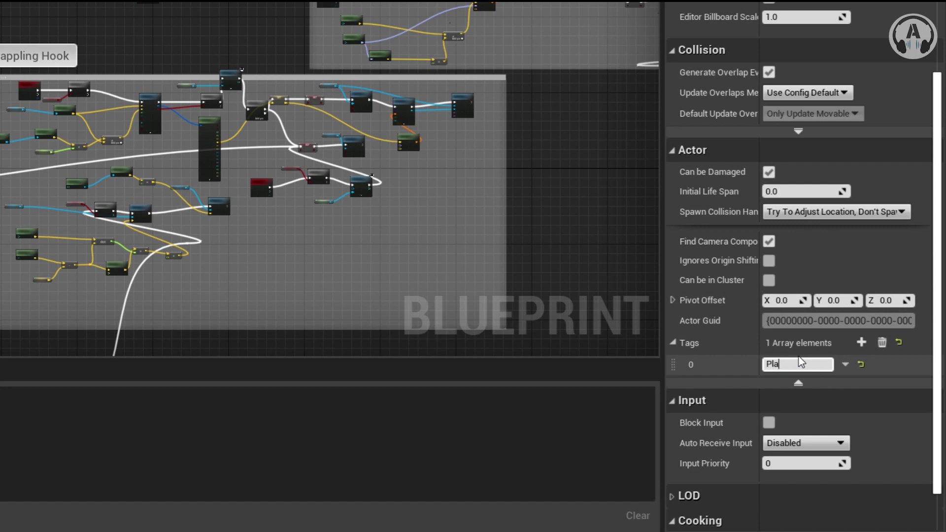
pyautogui.press('Return')
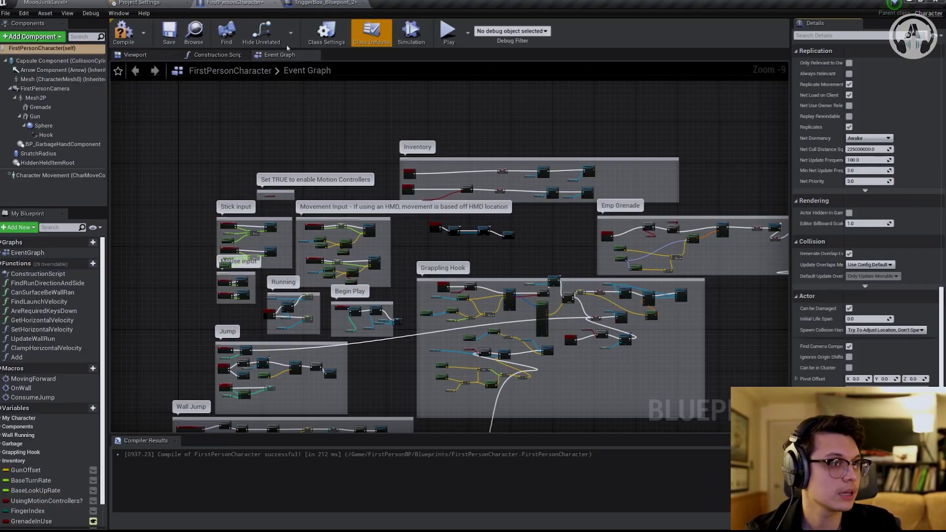
pyautogui.click(123, 33)
pyautogui.click(168, 34)
# Set the Actor Has Tag node's Tag to Player in TriggerBox_Blueprint_2, compile and save the blueprint
pyautogui.click(67, 4)
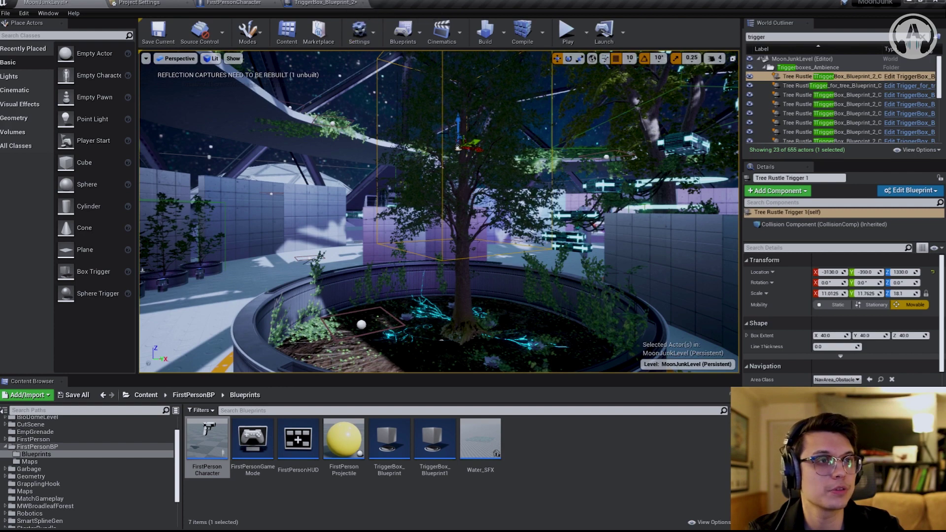
pyautogui.click(325, 2)
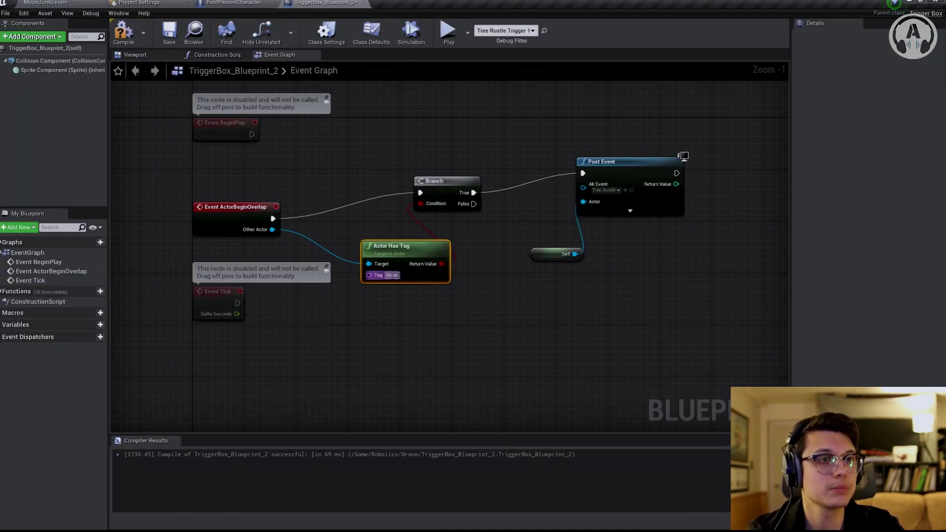
pyautogui.click(392, 275)
pyautogui.press('BackSpace')
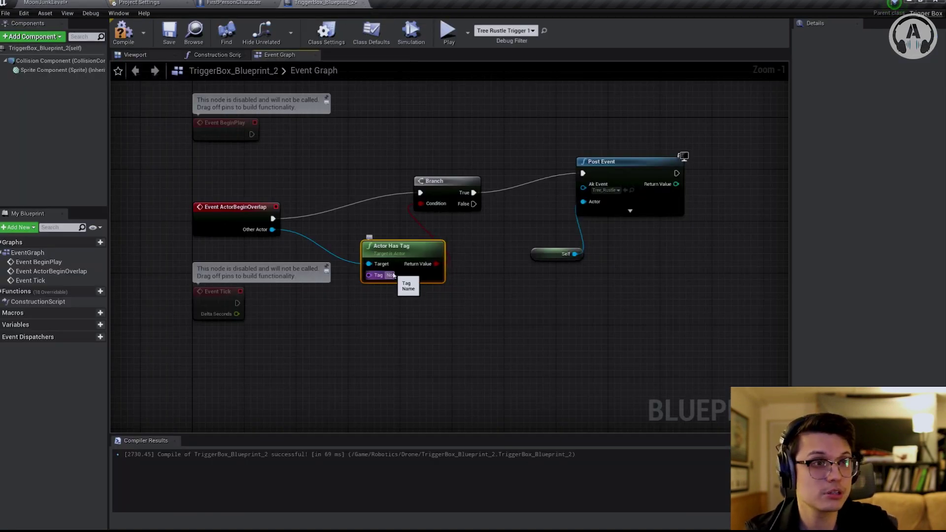
pyautogui.write('Player')
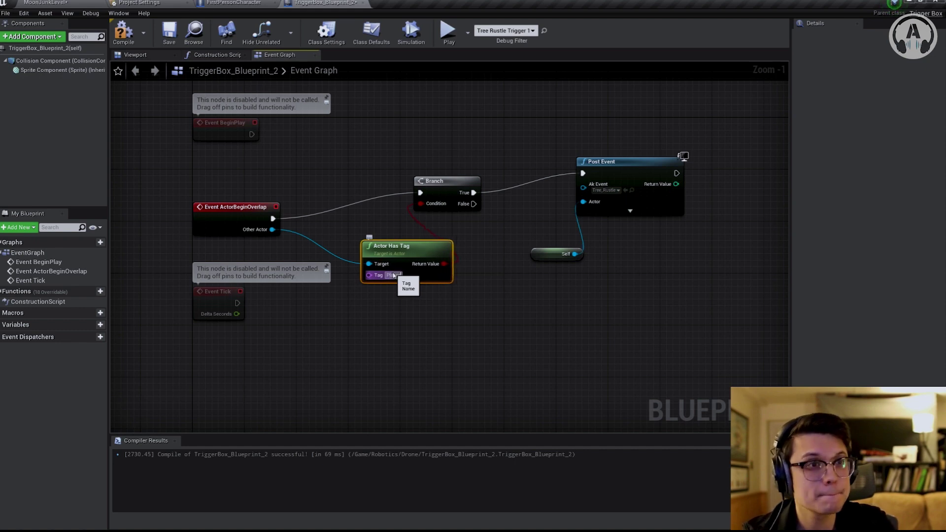
pyautogui.click(704, 285)
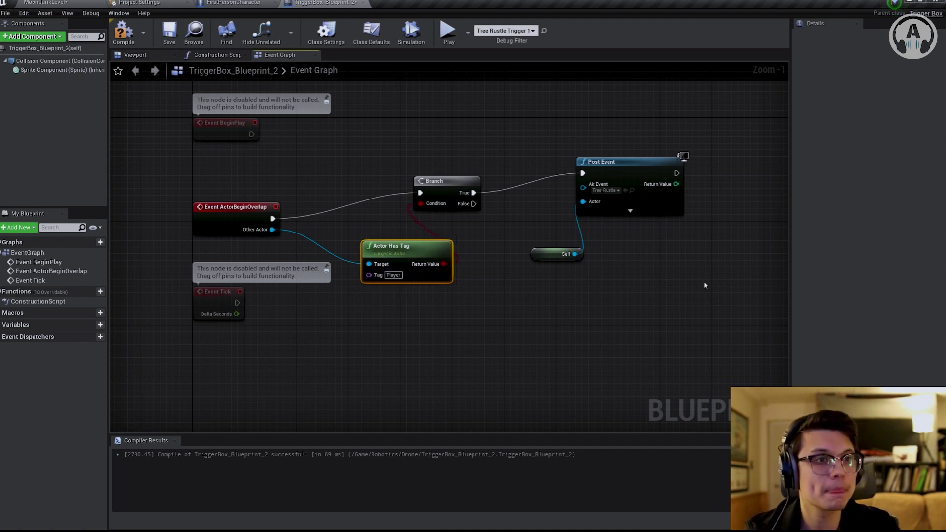
pyautogui.click(121, 40)
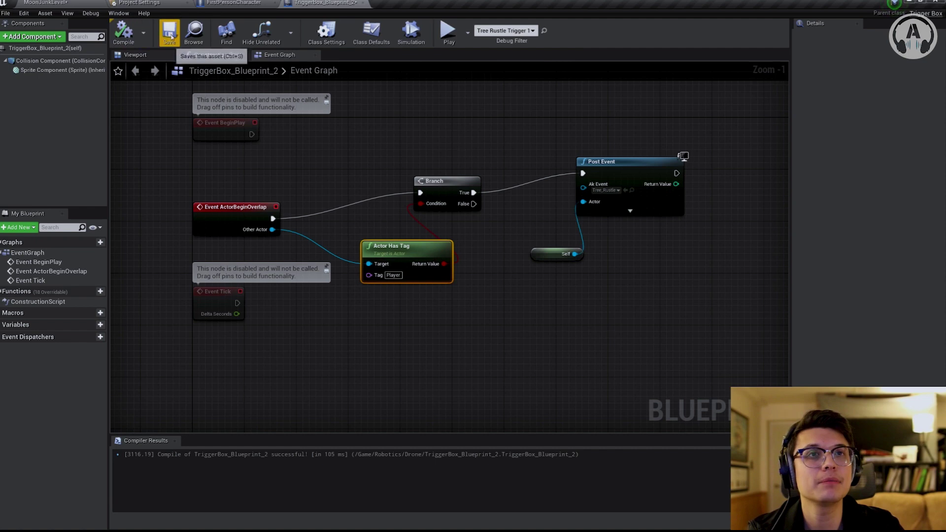
# Play the level and move the character through the tree area to test the rustle triggers, and end the play session
pyautogui.click(52, 5)
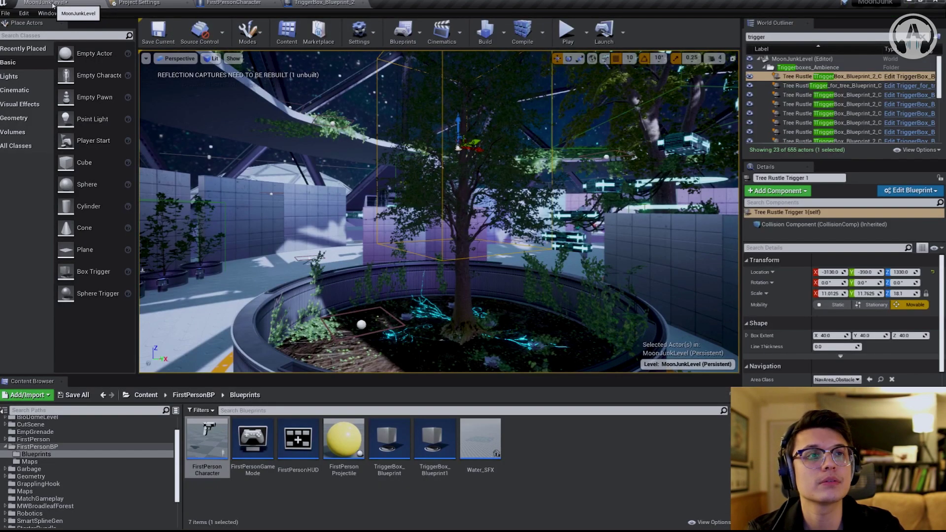
pyautogui.press('f')
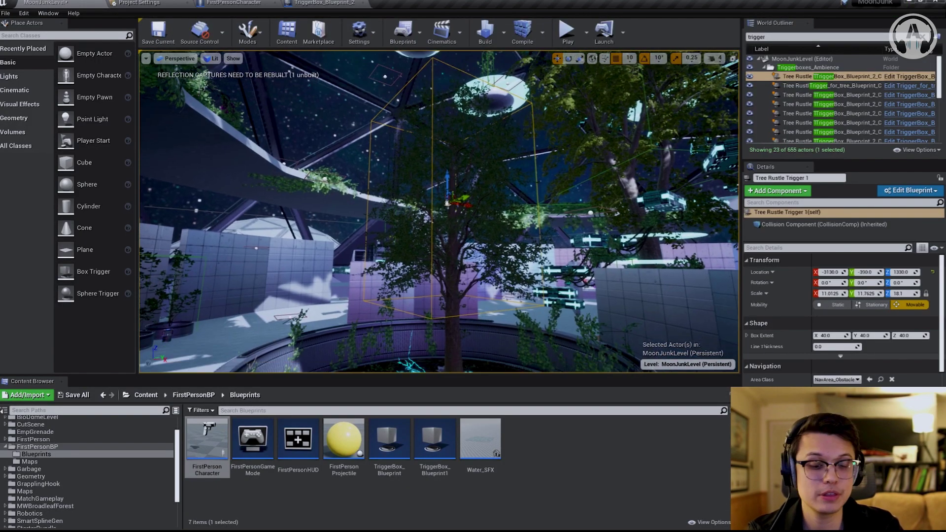
pyautogui.click(566, 32)
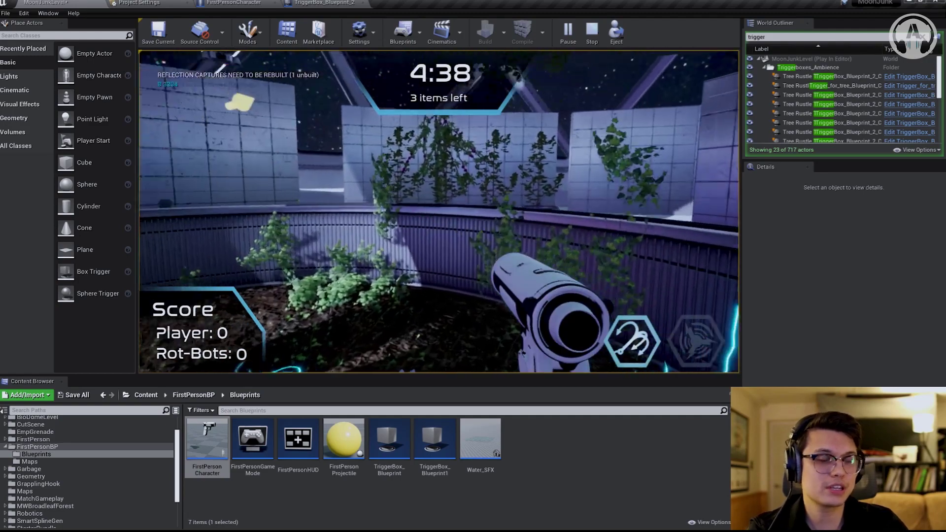
pyautogui.press('w')
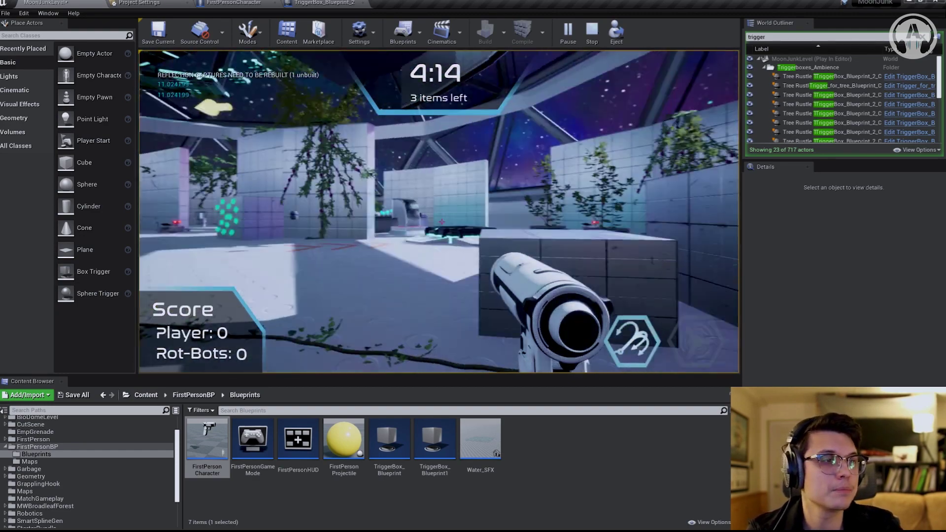
pyautogui.press('Escape')
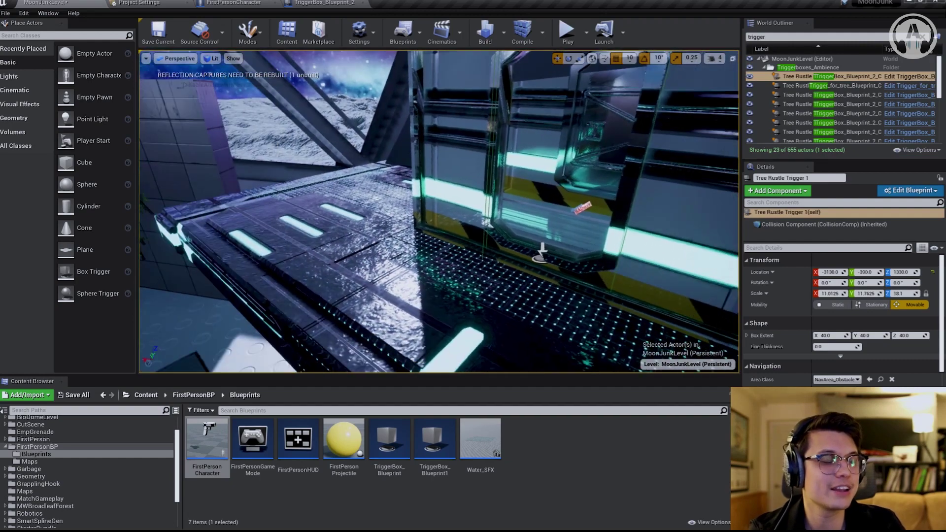
# Select the trigger box in the spawn room doorway and open its blueprint in the Blueprint Editor
pyautogui.click(462, 252)
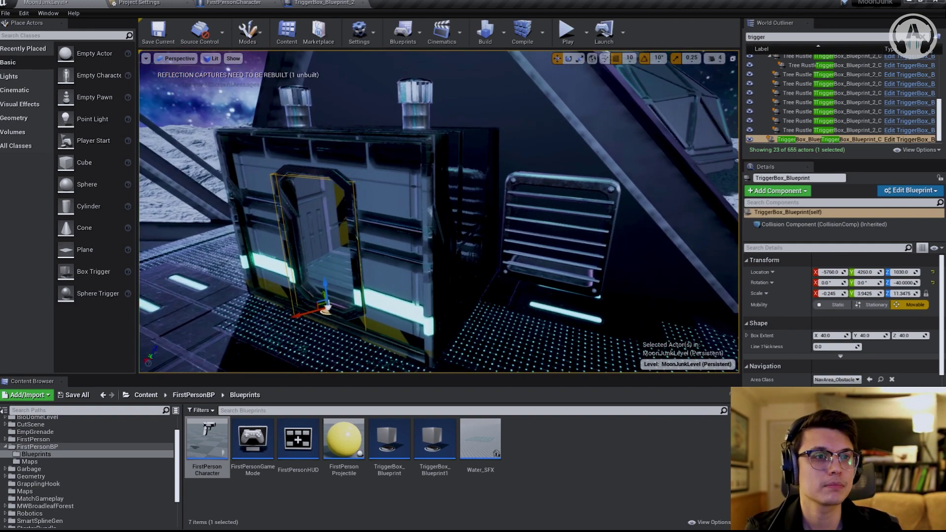
pyautogui.click(418, 258)
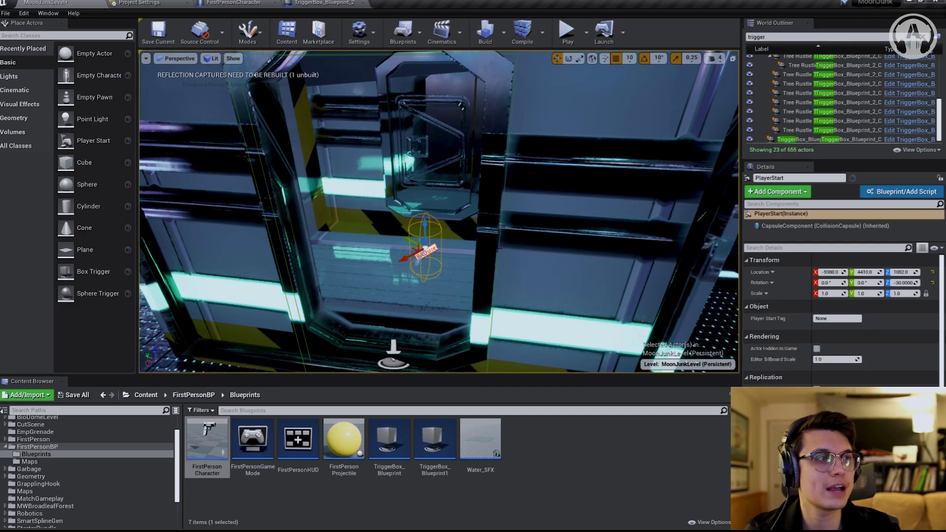
pyautogui.moveTo(412, 234); pyautogui.dragTo(411, 234, button='right')
pyautogui.moveTo(513, 250); pyautogui.dragTo(513, 250, button='right')
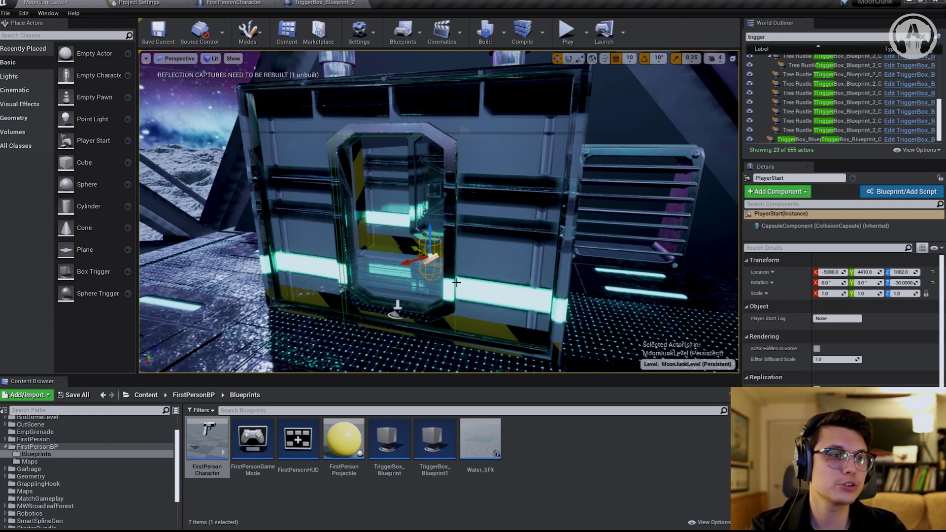
pyautogui.click(397, 312)
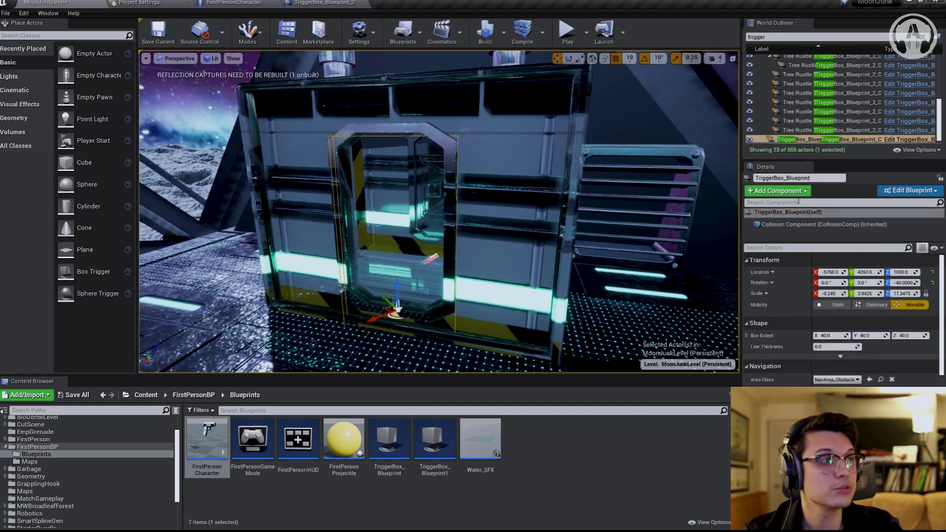
pyautogui.click(908, 191)
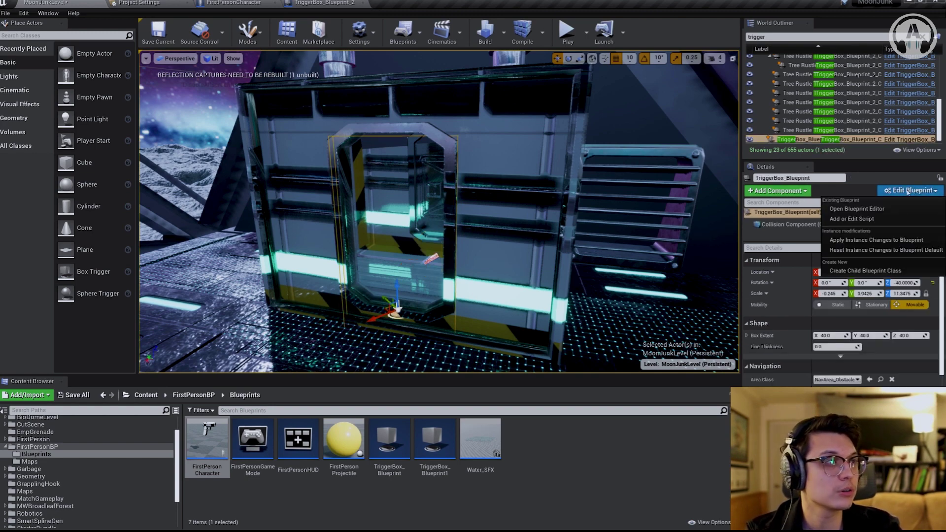
pyautogui.click(857, 209)
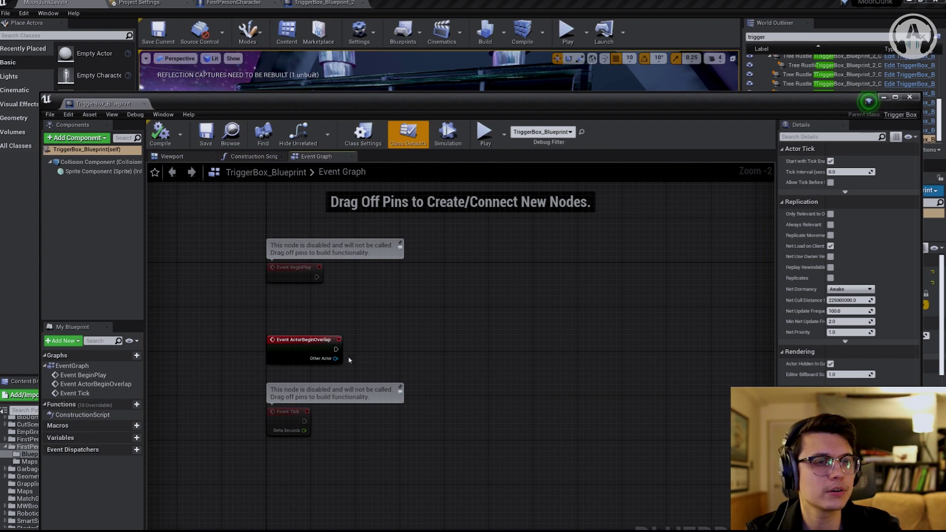
# Add a Branch node after Event ActorBeginOverlap and connect its True output to a new Post Event node
pyautogui.moveTo(336, 349); pyautogui.dragTo(426, 324)
pyautogui.write('branch')
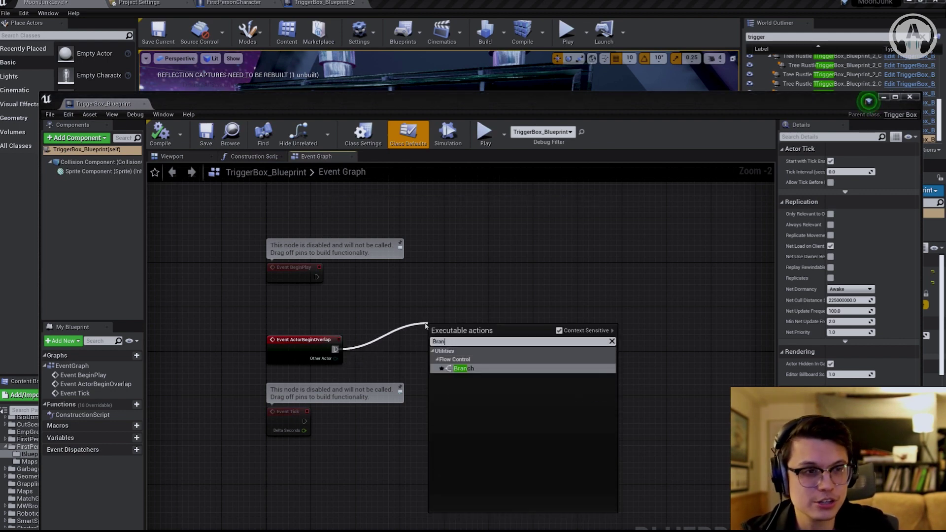
pyautogui.press('Return')
pyautogui.moveTo(487, 338); pyautogui.dragTo(556, 323)
pyautogui.write('post')
pyautogui.press('Return')
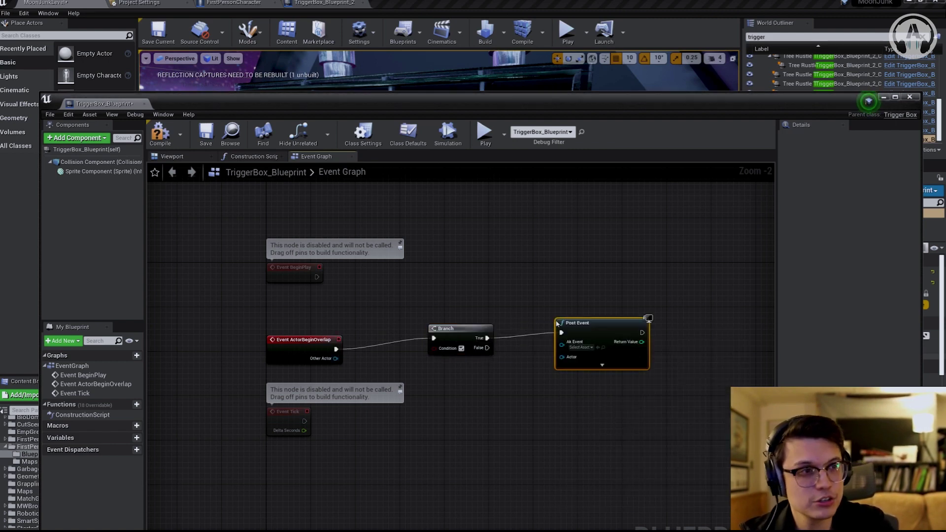
# Add a DestroyActor node after Post Event and feed the Post Event's Actor input with a reference to Self
pyautogui.moveTo(641, 332); pyautogui.dragTo(689, 331)
pyautogui.write('Destroy')
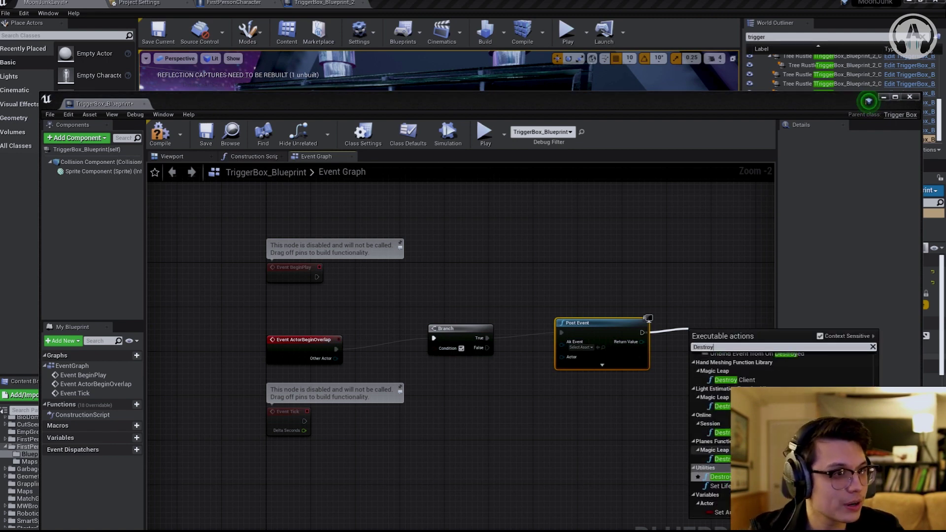
pyautogui.press('Return')
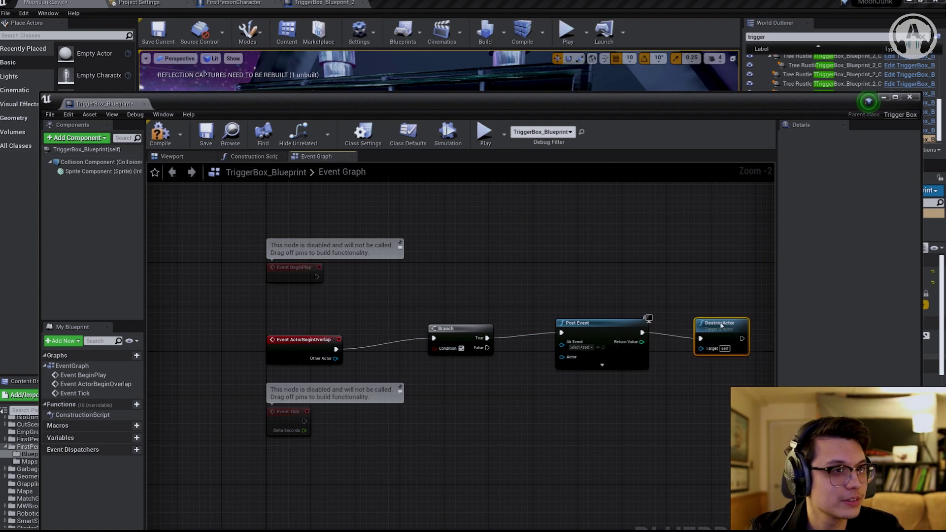
pyautogui.moveTo(562, 357); pyautogui.dragTo(580, 394)
pyautogui.write('self')
pyautogui.press('Return')
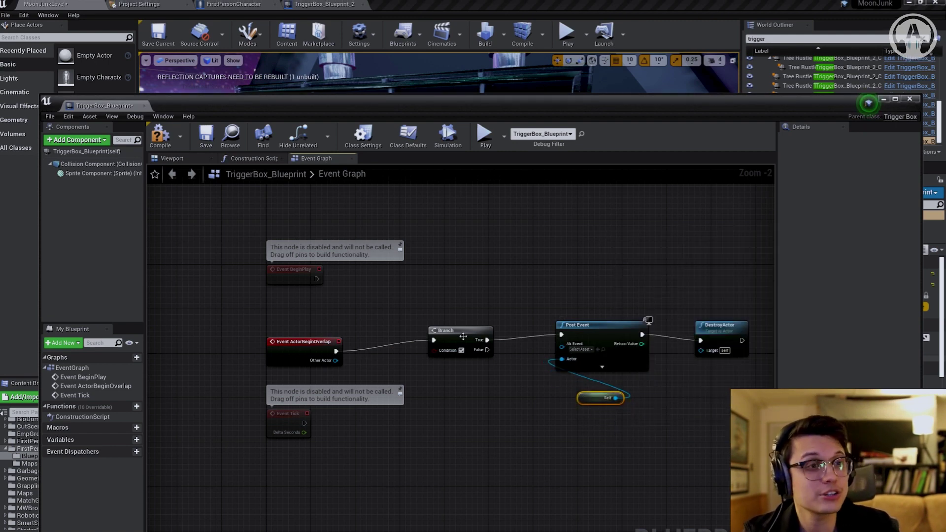
# Reposition the Branch and connect Other Actor through an Actor Has Tag node with tag Player to the Branch Condition
pyautogui.moveTo(456, 338); pyautogui.dragTo(461, 331)
pyautogui.moveTo(336, 360); pyautogui.dragTo(375, 372)
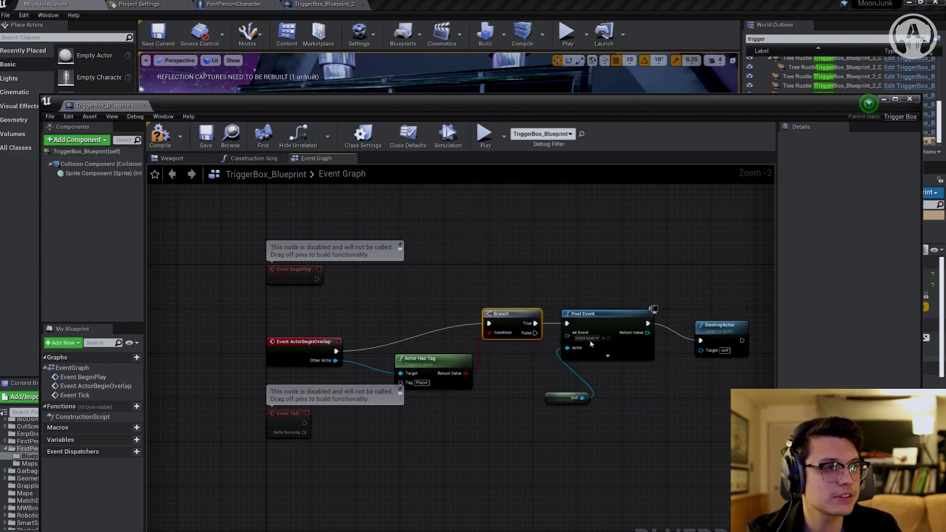
# Assign the Hazard event to the Post Event node, nudge the node slightly upward, and save the trigger box blueprint
pyautogui.click(586, 338)
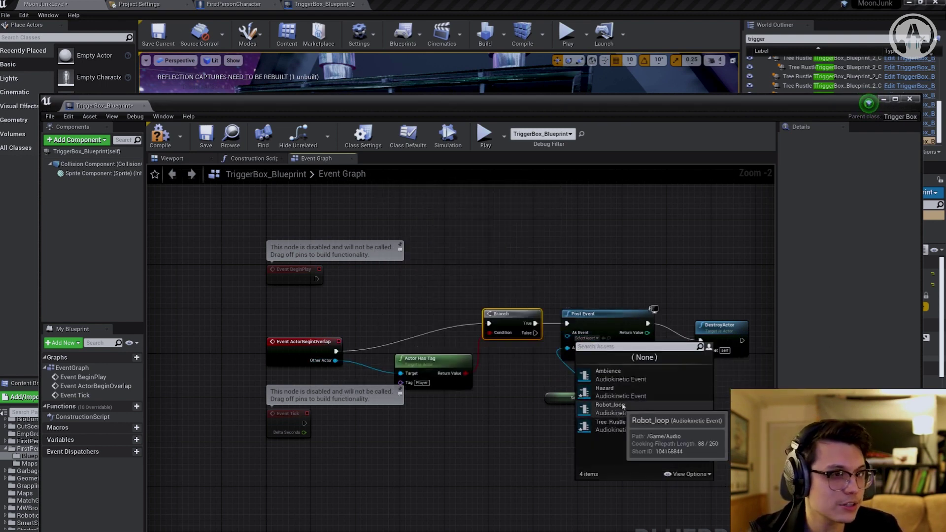
pyautogui.click(611, 392)
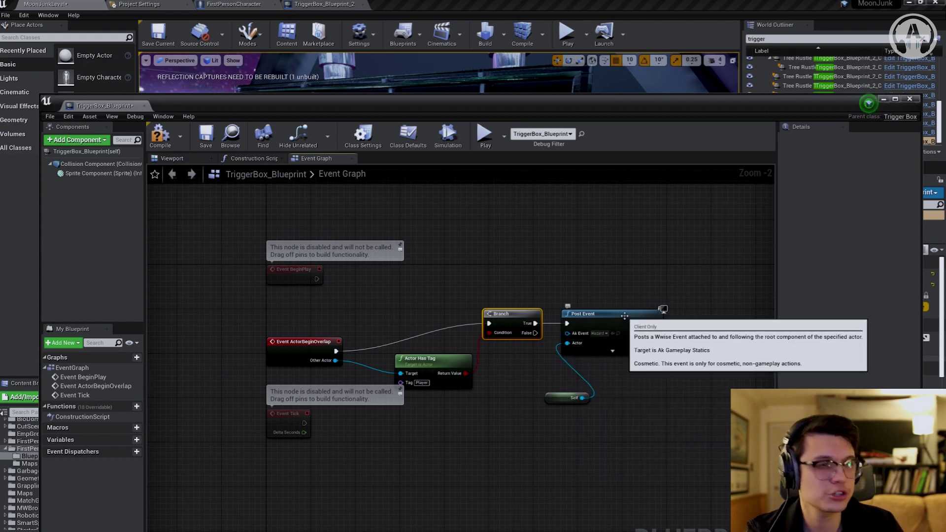
pyautogui.moveTo(625, 322); pyautogui.dragTo(624, 316)
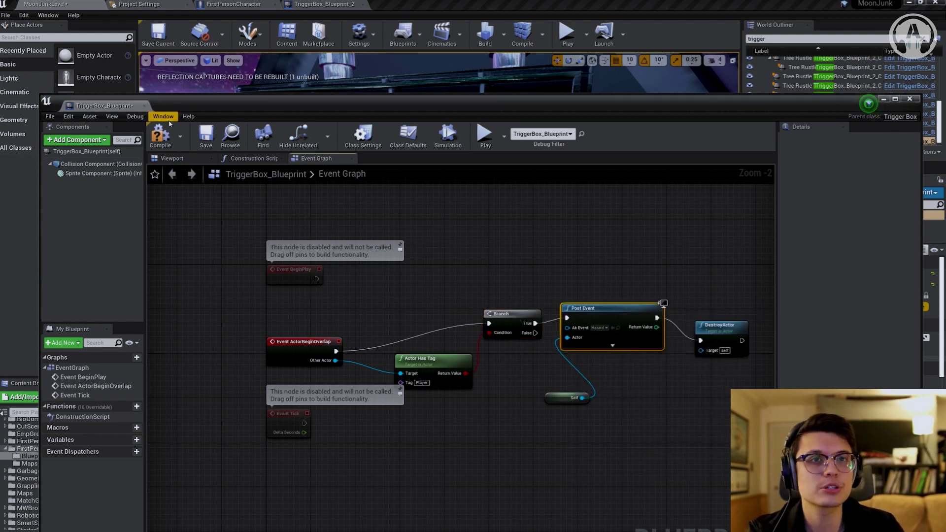
pyautogui.click(205, 138)
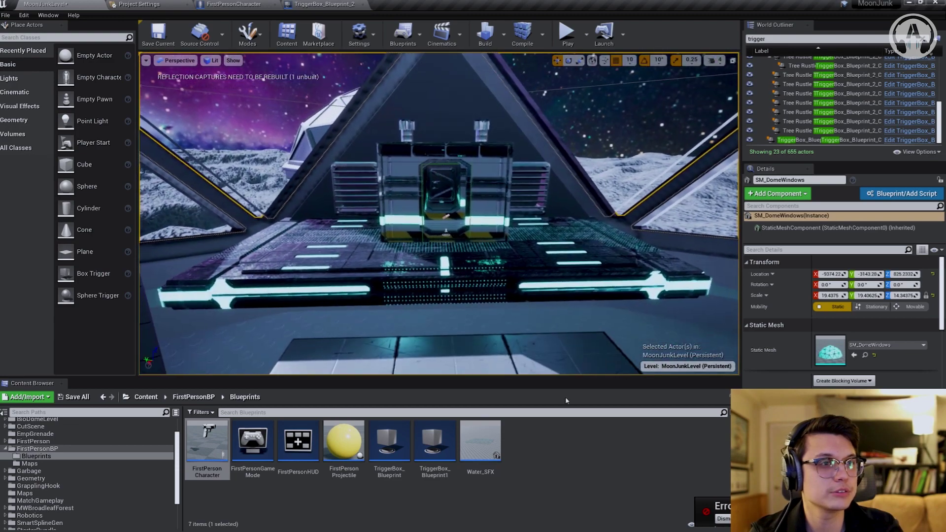
# Play-test the level by walking the player through the spawn room doorway trigger into the dome, and end the play session
pyautogui.click(568, 34)
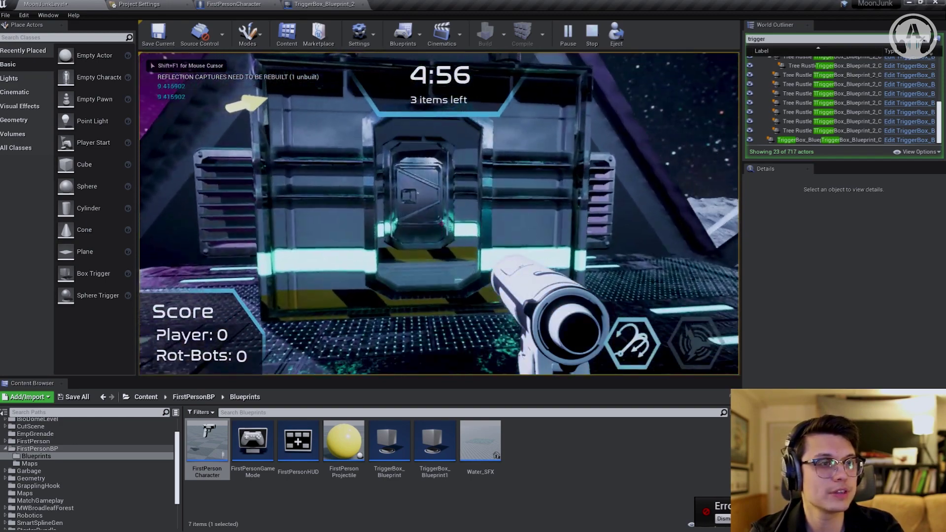
pyautogui.press('w')
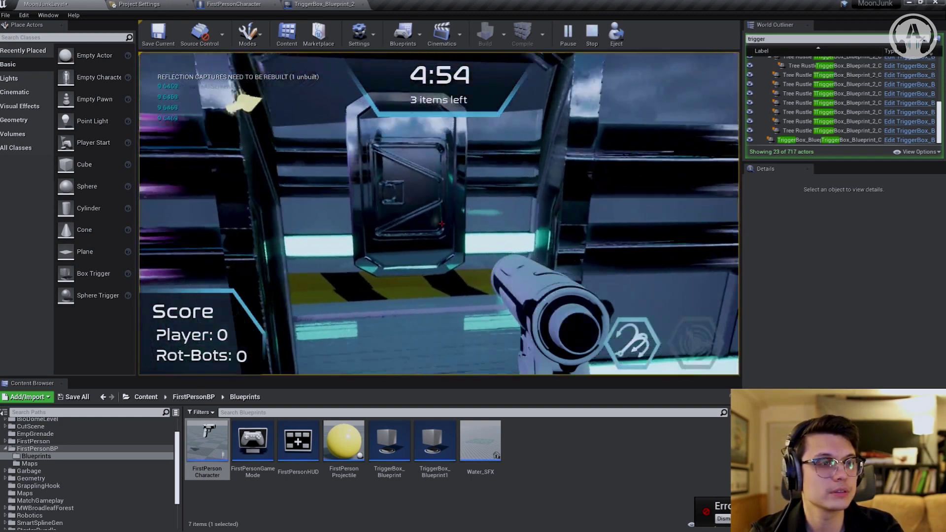
pyautogui.press('w')
pyautogui.press('w')
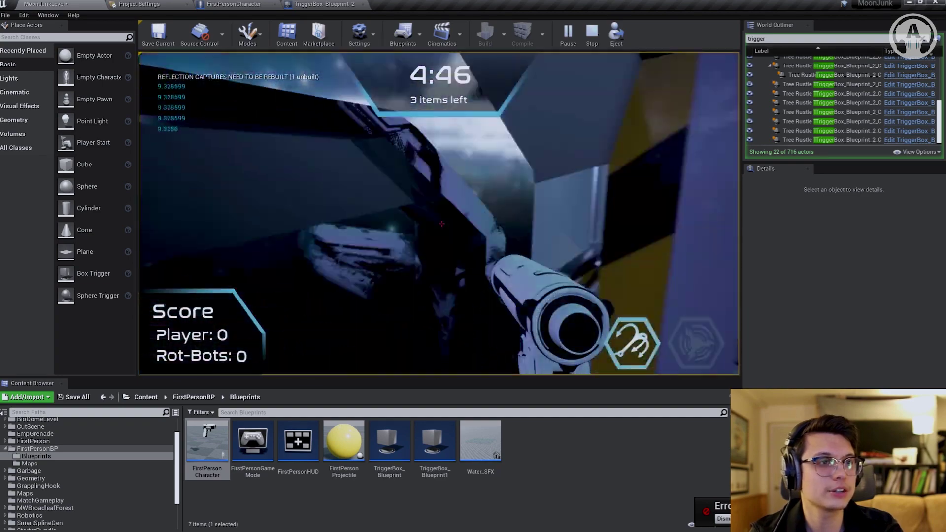
pyautogui.press('w')
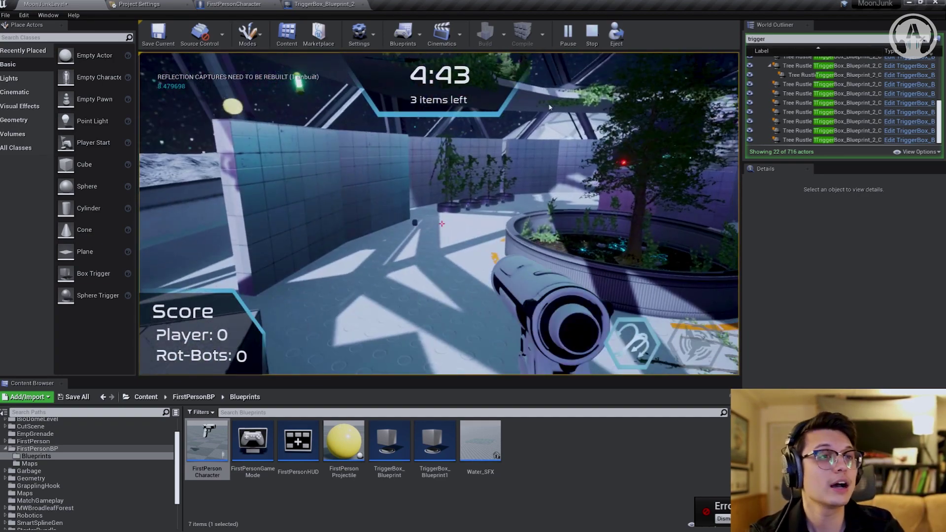
pyautogui.press('Escape')
pyautogui.click(542, 101)
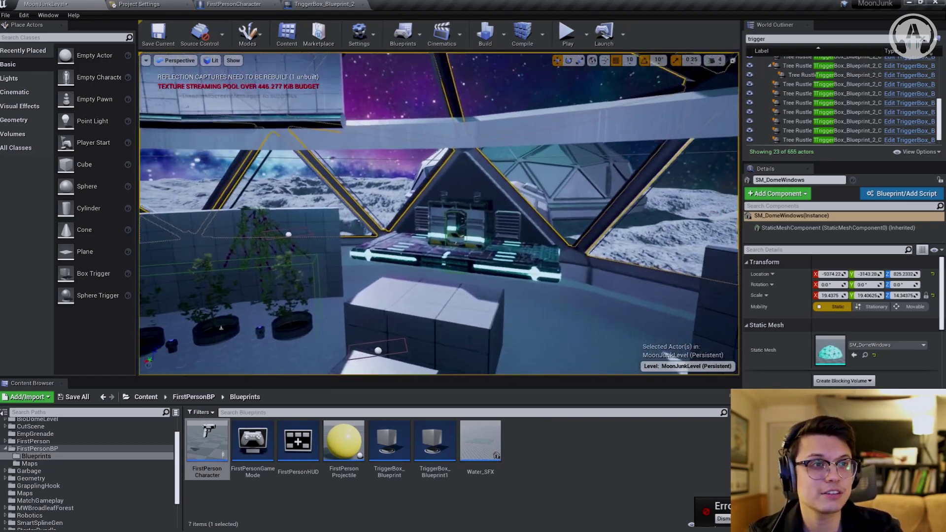
pyautogui.scroll(2, 532, 163)
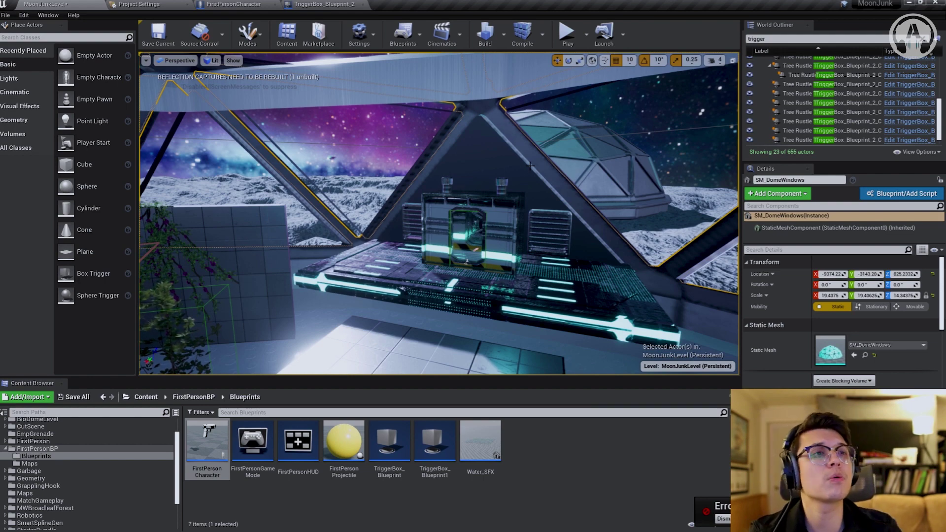
pyautogui.moveTo(439, 212); pyautogui.dragTo(552, 224, button='right')
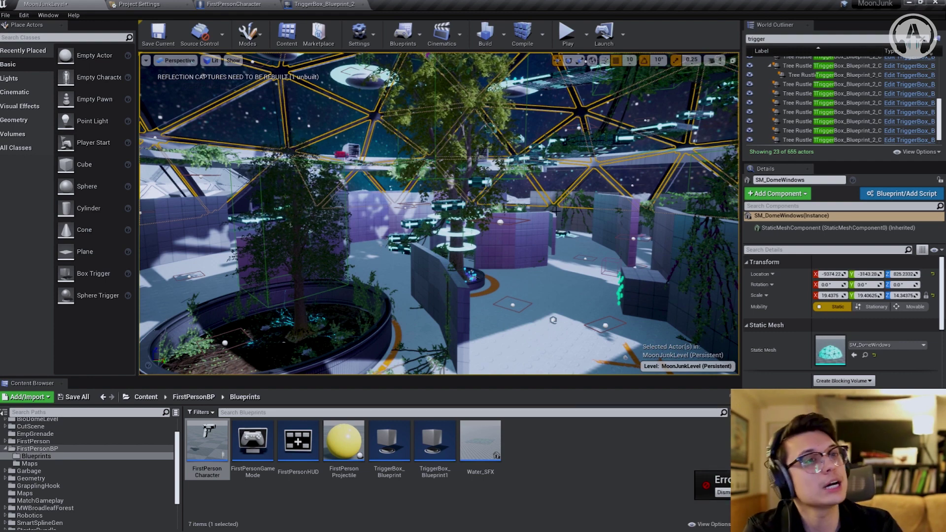
pyautogui.moveTo(556, 210); pyautogui.dragTo(536, 198, button='right')
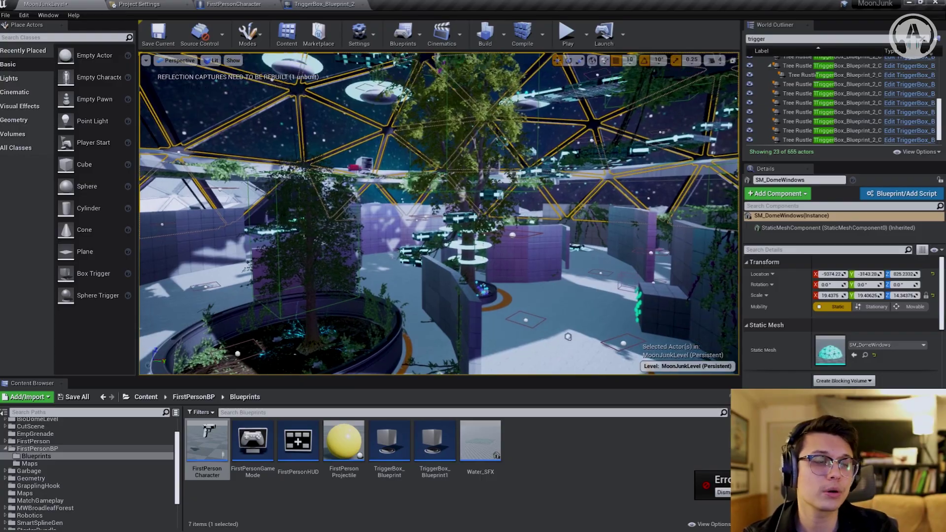